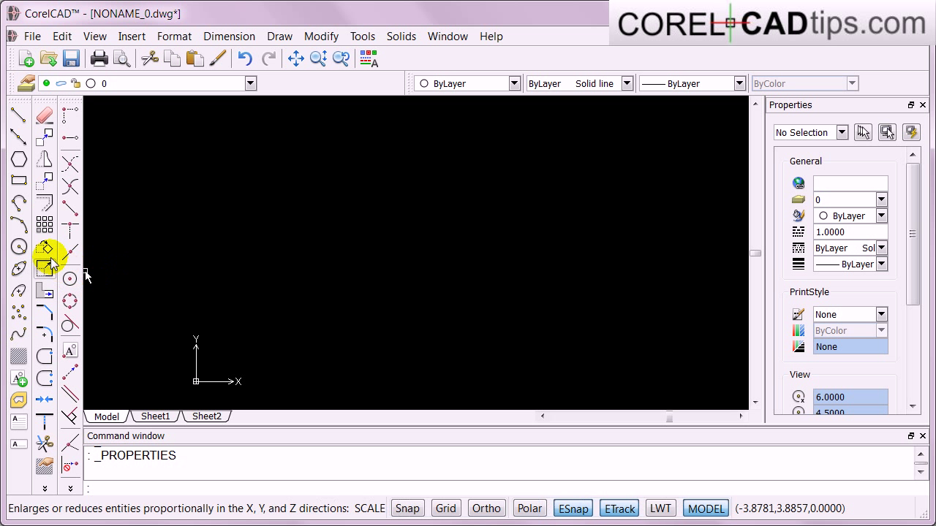
left_click(19, 248)
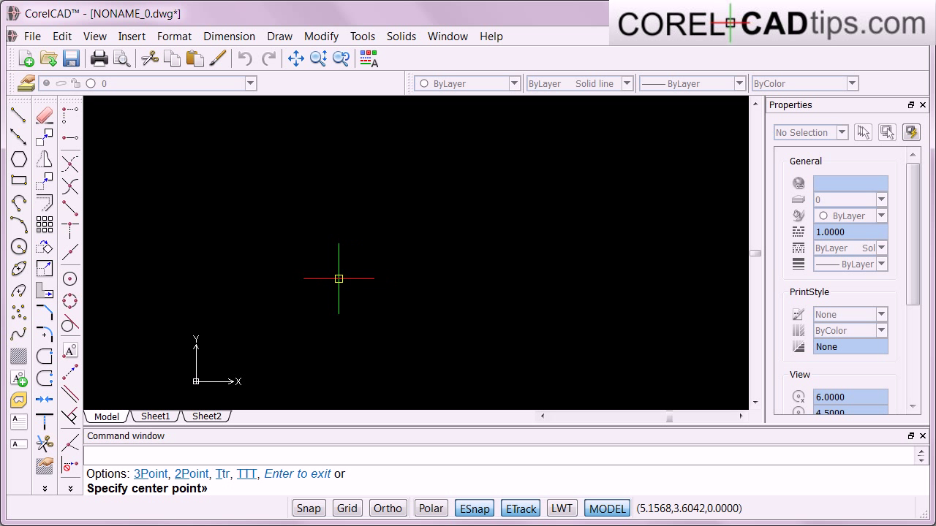
right_click(305, 220)
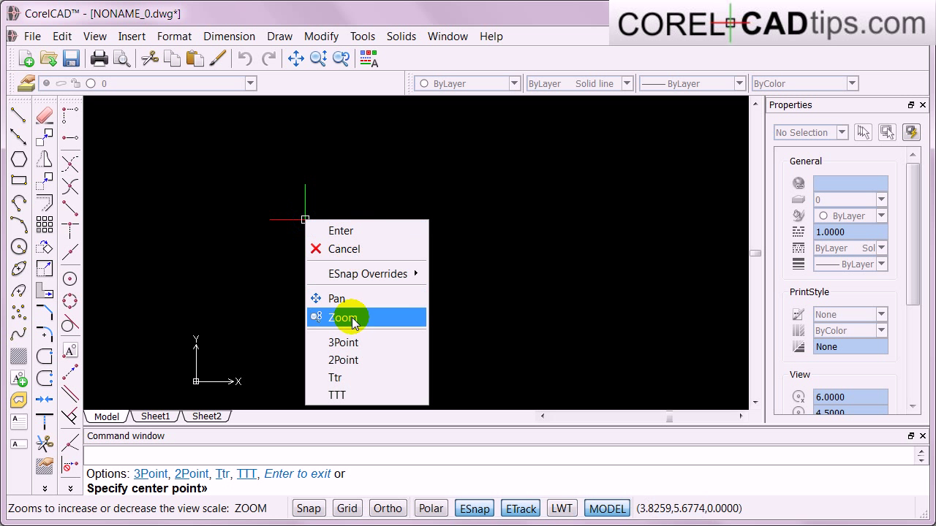
left_click(236, 219)
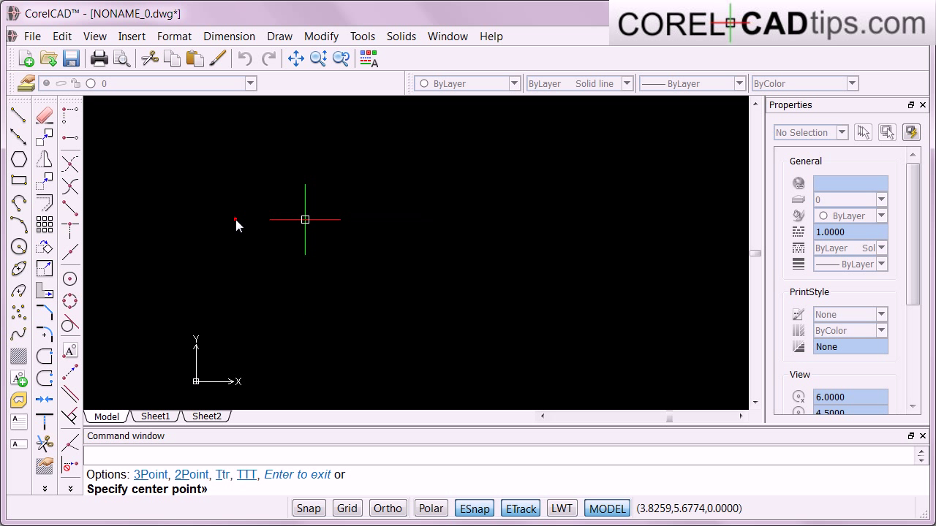
key("Escape")
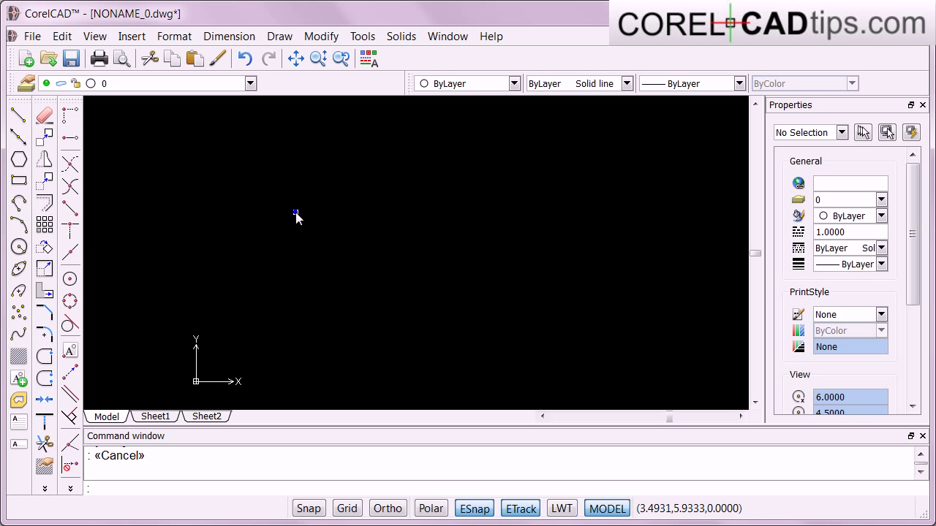
Step: Set the Model Background element color to White in the system display options
right_click(296, 213)
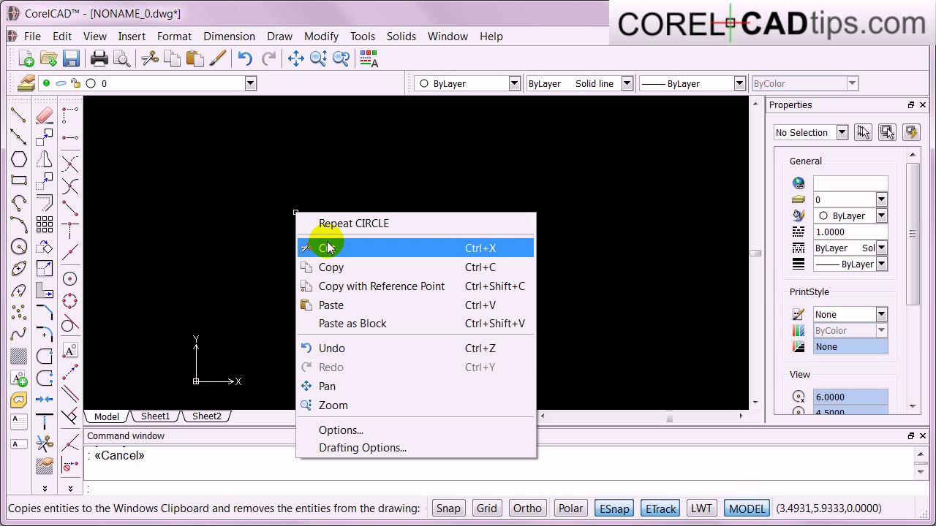
left_click(360, 431)
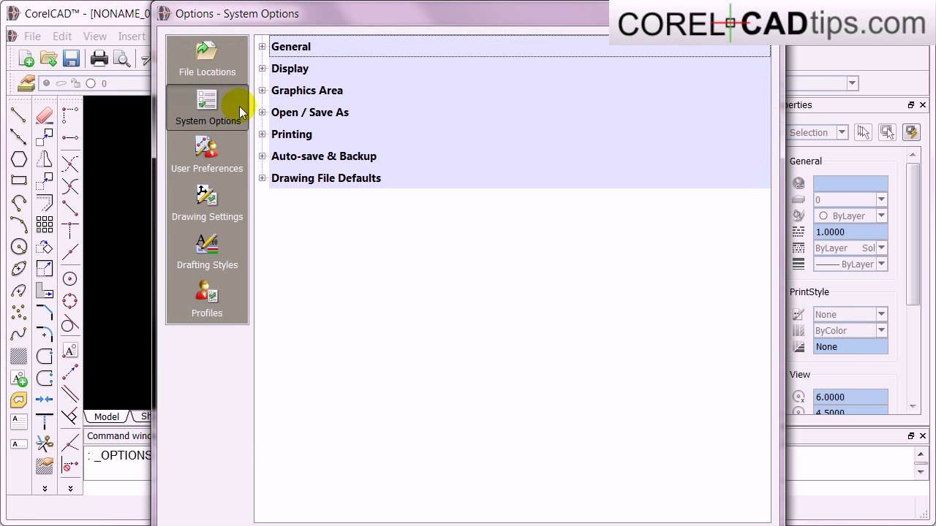
left_click(262, 69)
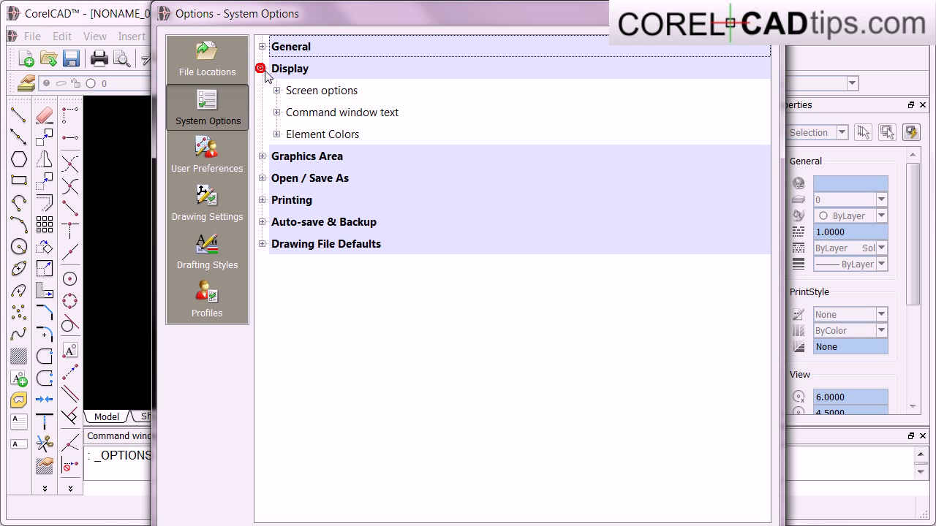
left_click(276, 135)
left_click_drag(480, 182, 482, 211)
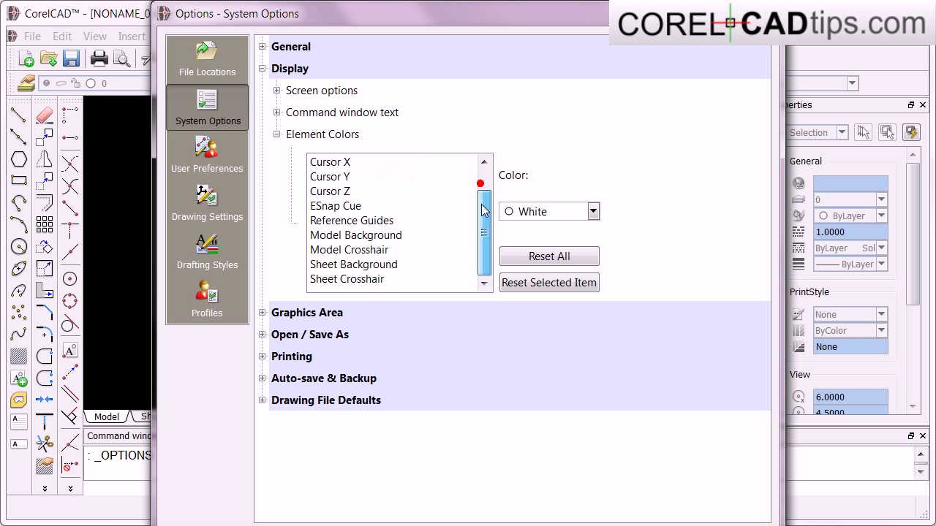
left_click(366, 234)
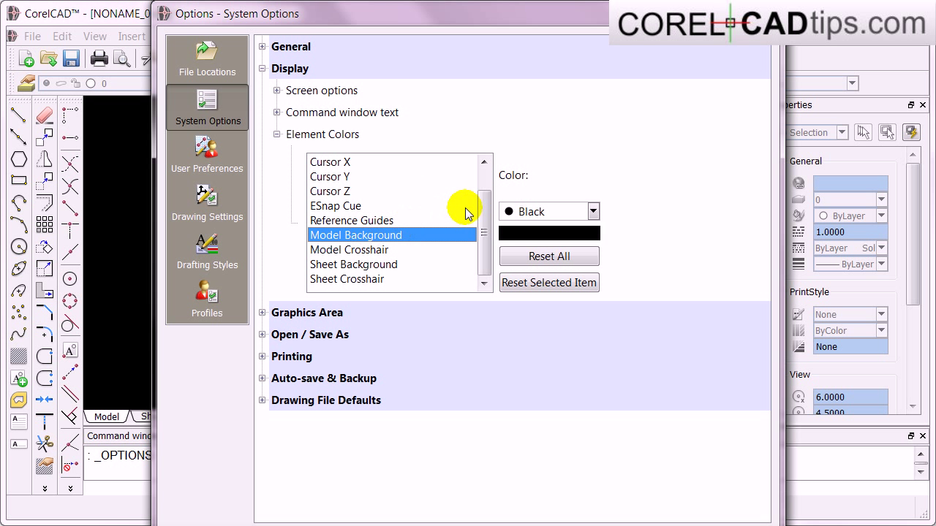
left_click(521, 211)
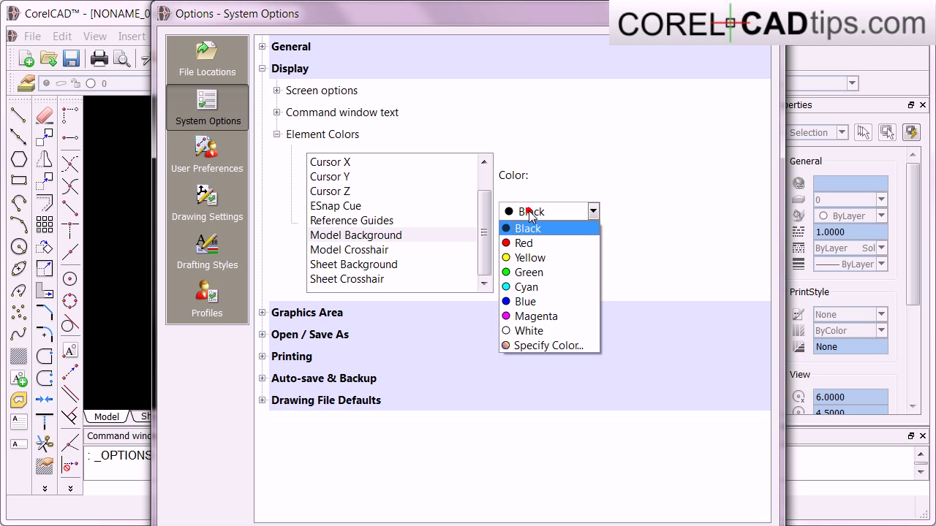
left_click(538, 330)
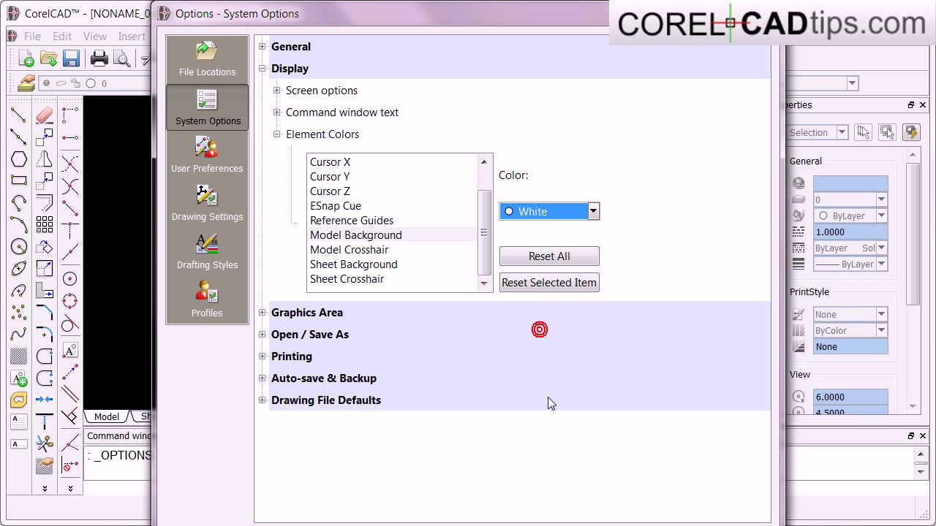
key("Return")
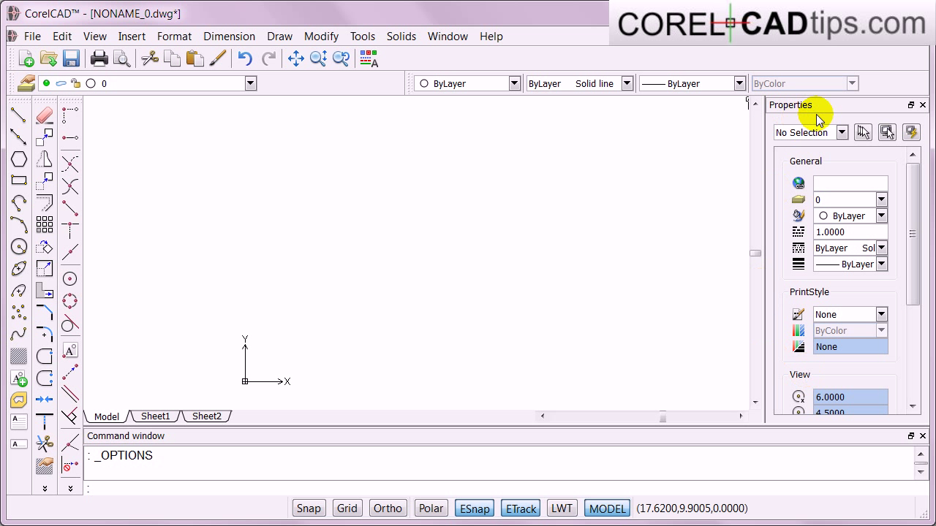
Step: Close the Properties palette and shift the view so the origin sits nearer the drawing area's edge
left_click(922, 105)
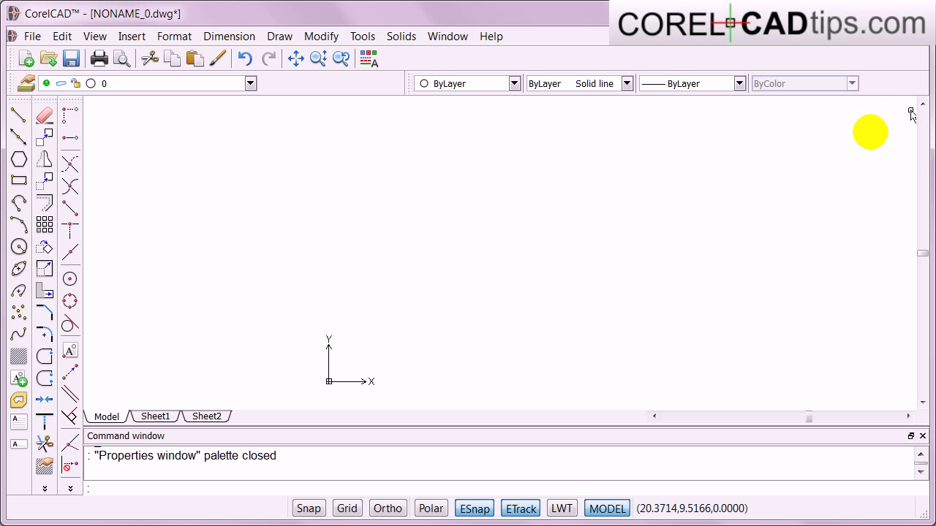
left_click(907, 416)
left_click(907, 416)
left_click(907, 416)
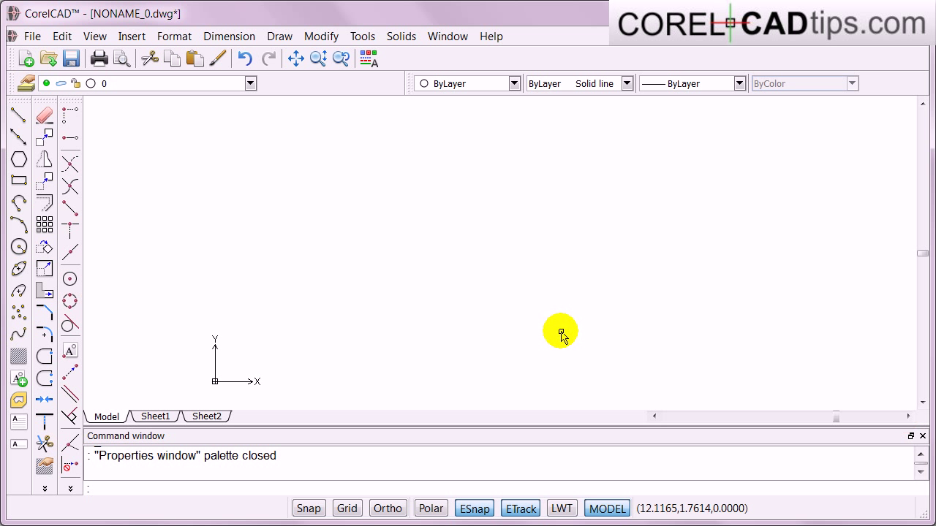
Step: Draw a circle with a radius of about 0.63 near the middle of the drawing area
left_click(21, 249)
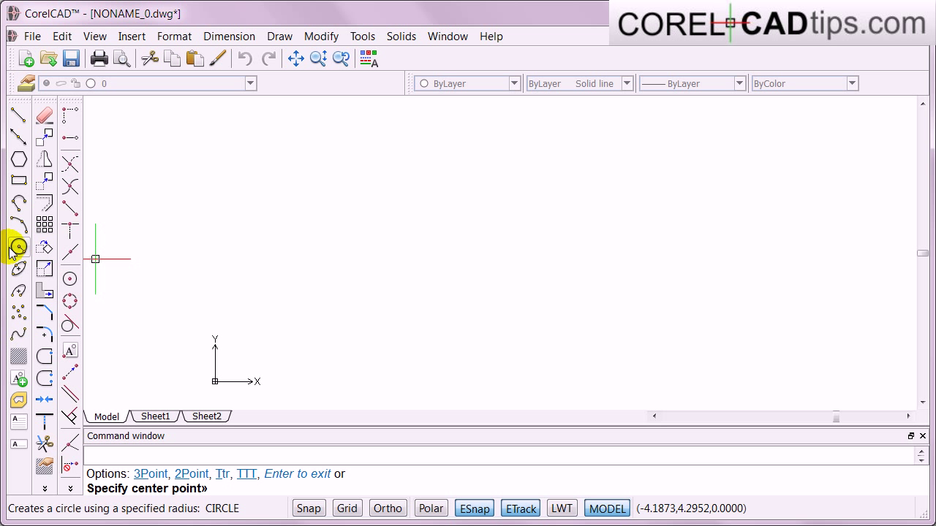
left_click(492, 253)
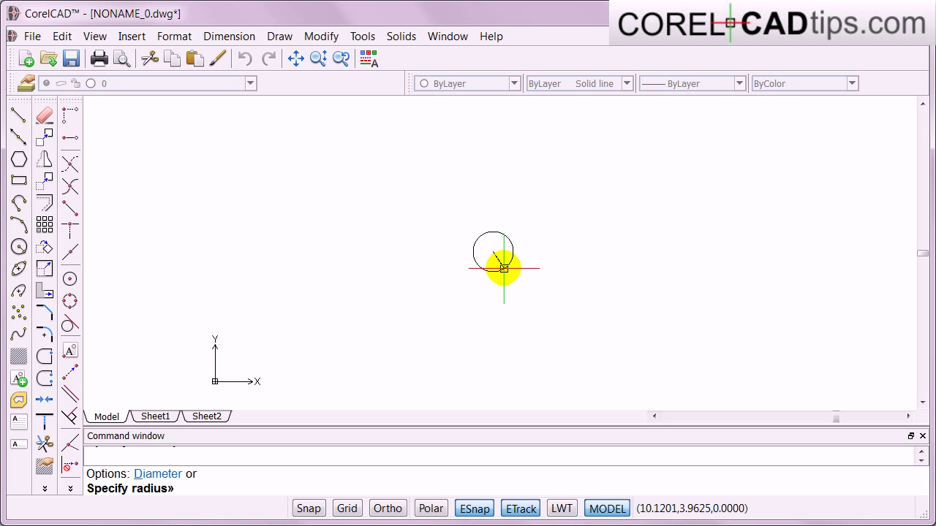
left_click(502, 268)
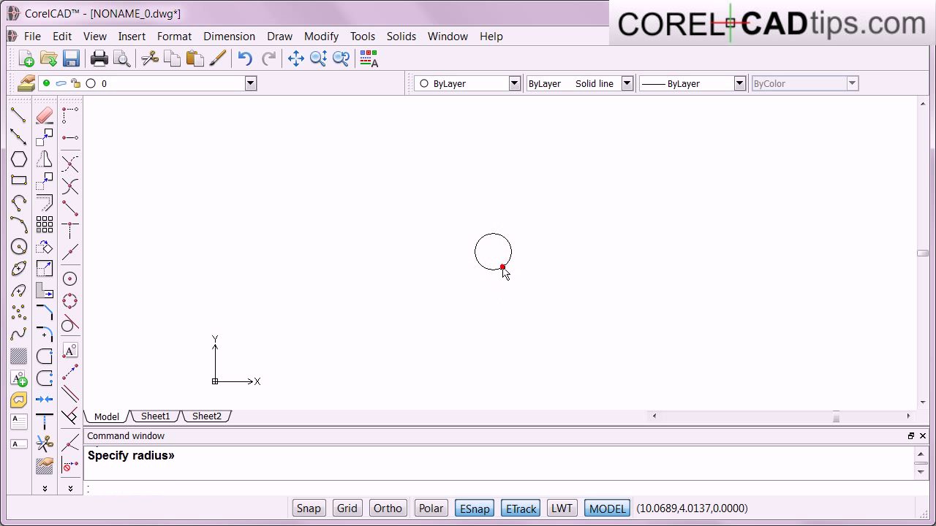
Step: Draw a second circle with a radius of about 0.96 centred on the first circle
left_click(19, 247)
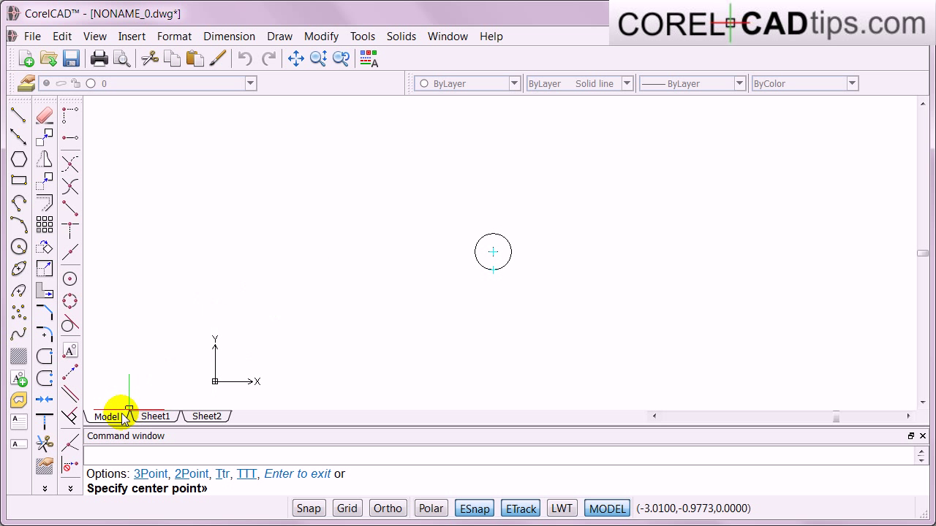
left_click(70, 488)
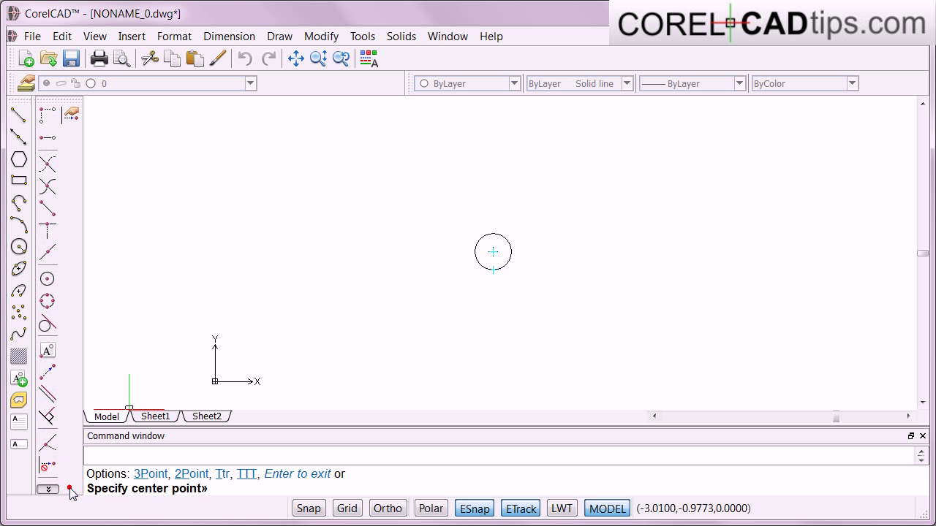
left_click(48, 489)
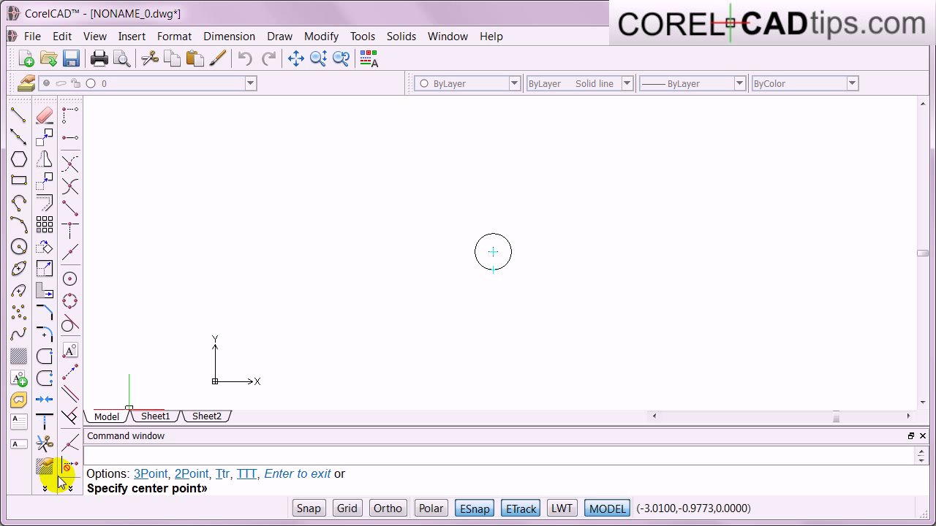
left_click(493, 252)
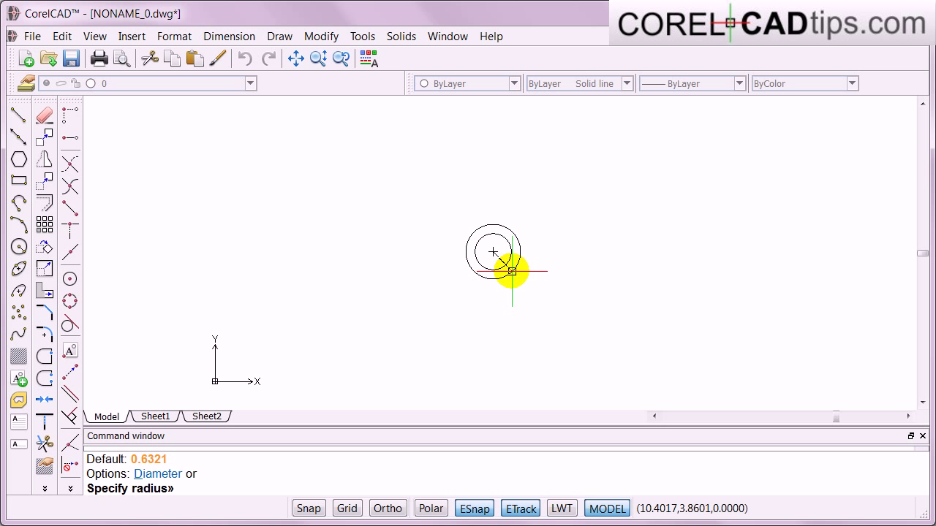
left_click(512, 271)
Step: Draw a duplicate circle of radius about 0.96 over the outer circle from the same centre, and remove the duplicate
left_click(19, 247)
left_click(493, 252)
left_click(512, 270)
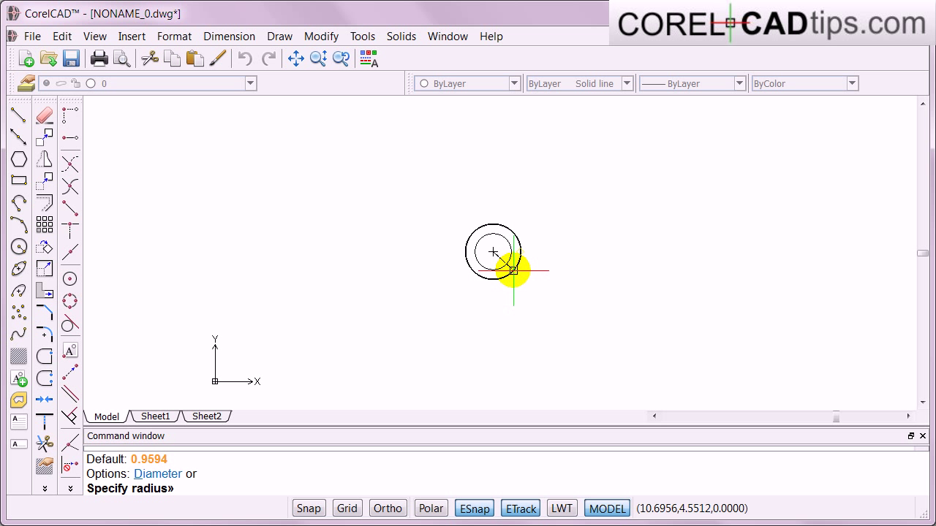
left_click(512, 270)
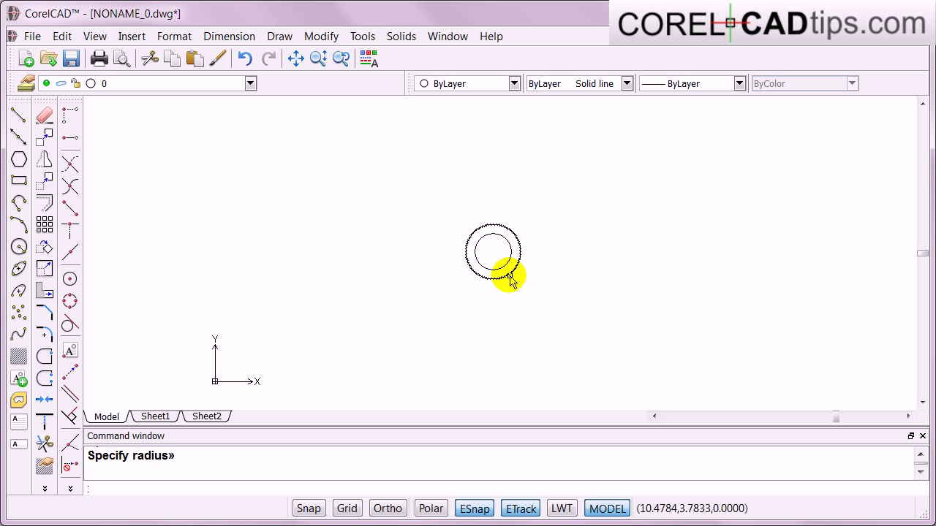
scroll(510, 278, "up", 4)
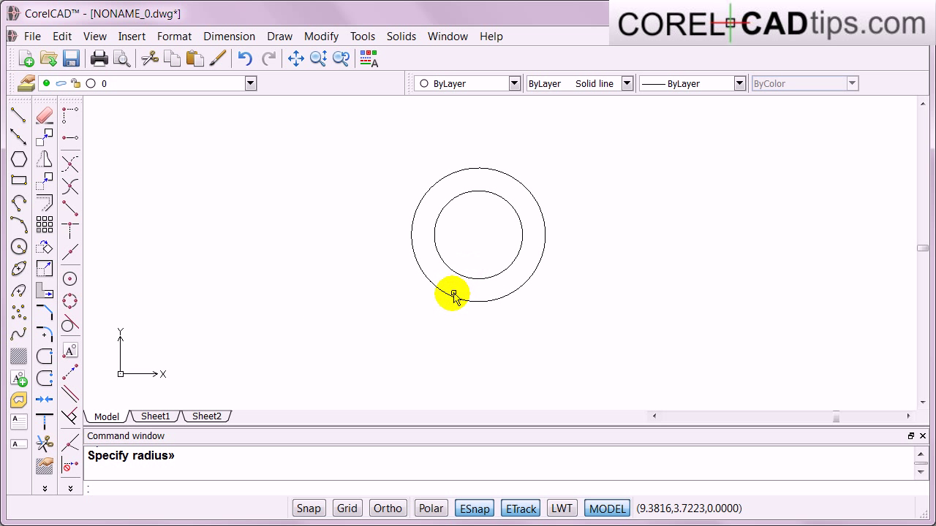
left_click(453, 296)
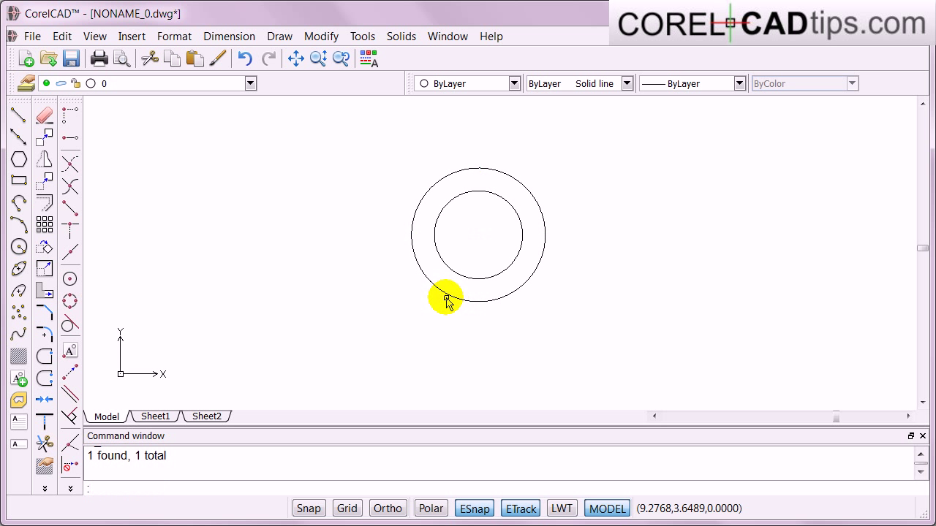
Step: Draw another concentric circle with a radius of about 1.01, just outside the existing outer circle
left_click(19, 247)
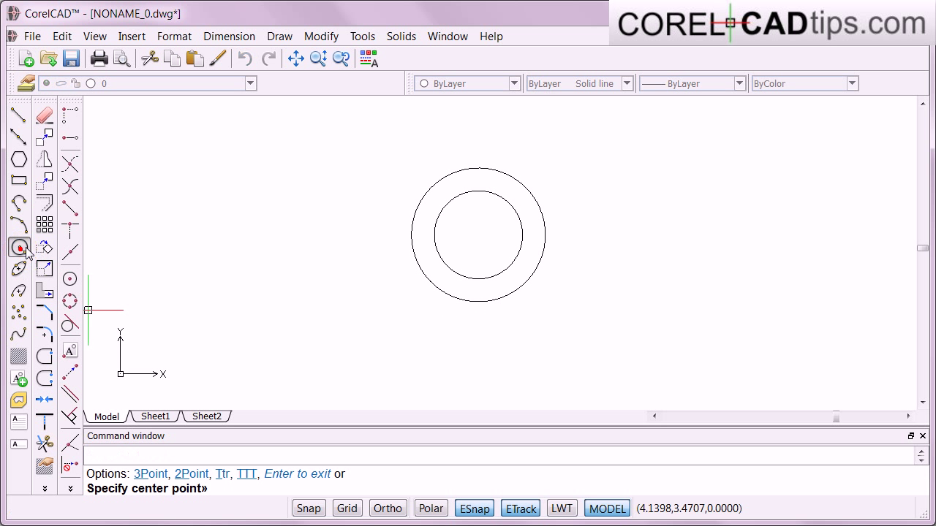
scroll(483, 236, "up", 2)
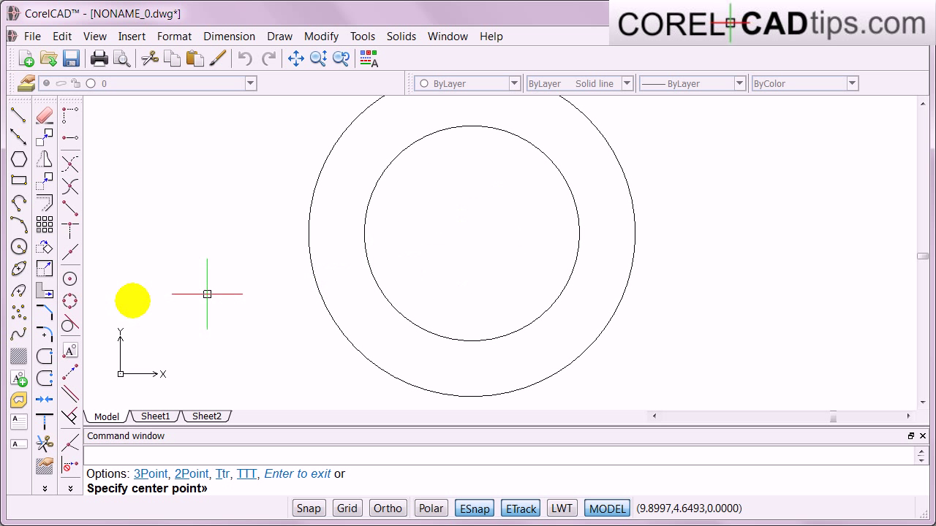
left_click(472, 234)
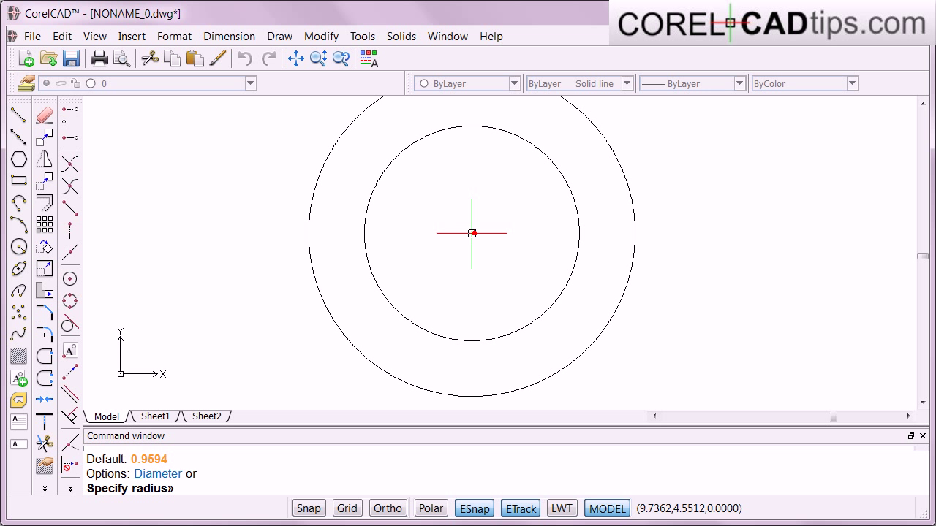
left_click(597, 350)
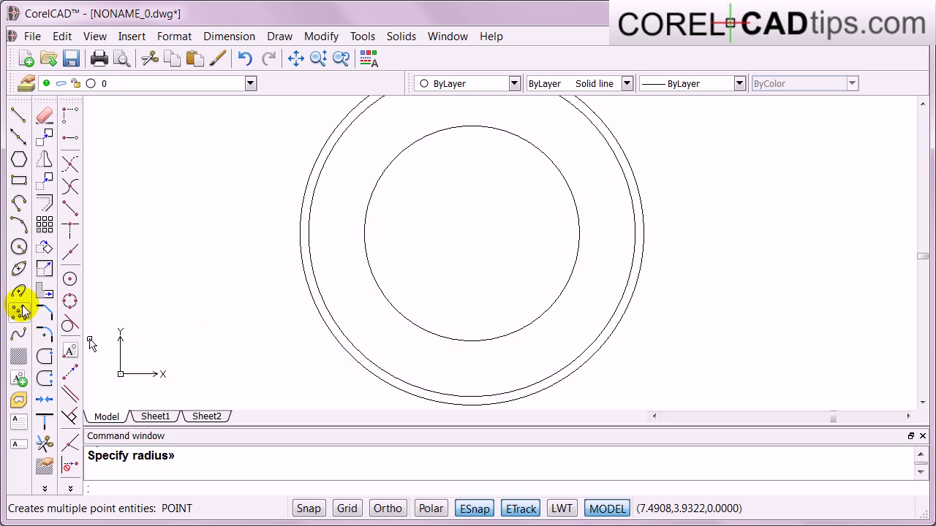
Step: Draw an outermost circle with a radius of about 1.13 on the shared centre
left_click(18, 246)
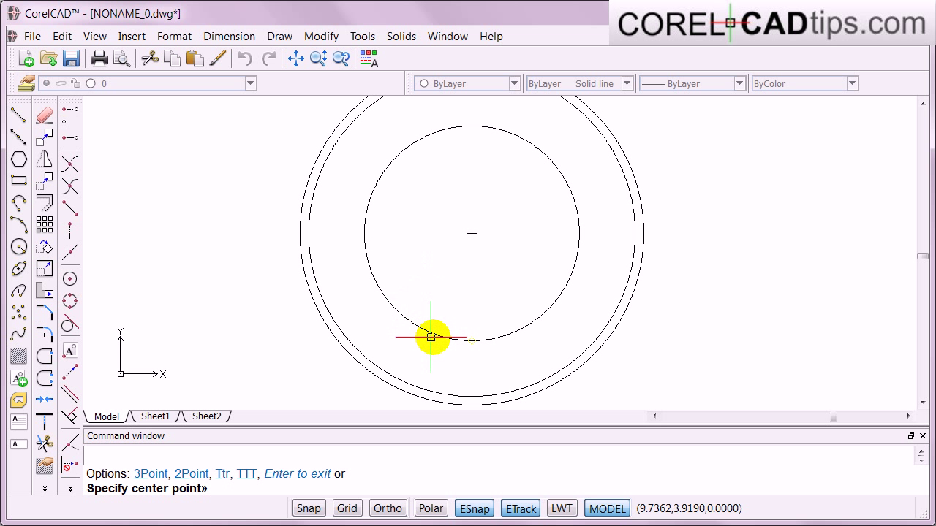
left_click(472, 233)
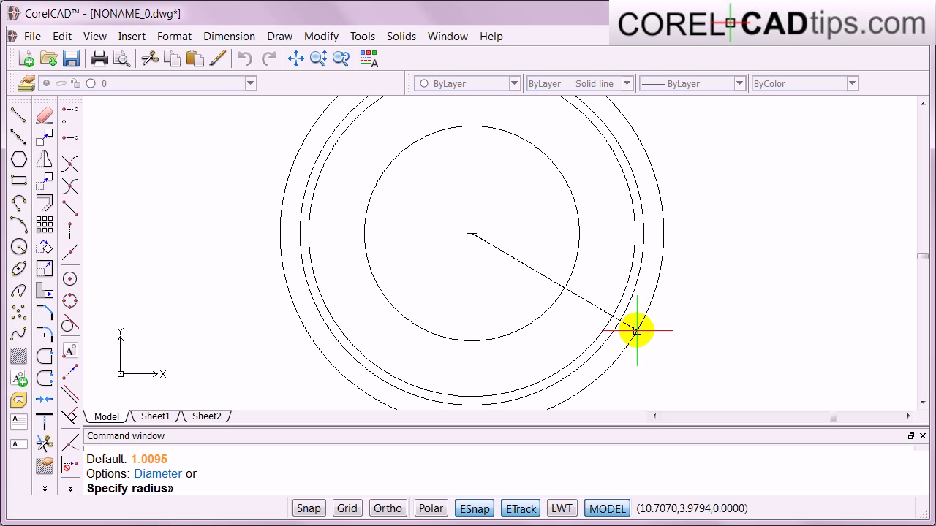
left_click(636, 331)
Step: Examine the four concentric circles at closer and wider zoom levels around their shared centre
scroll(512, 315, "down", 2)
scroll(512, 315, "up", 4)
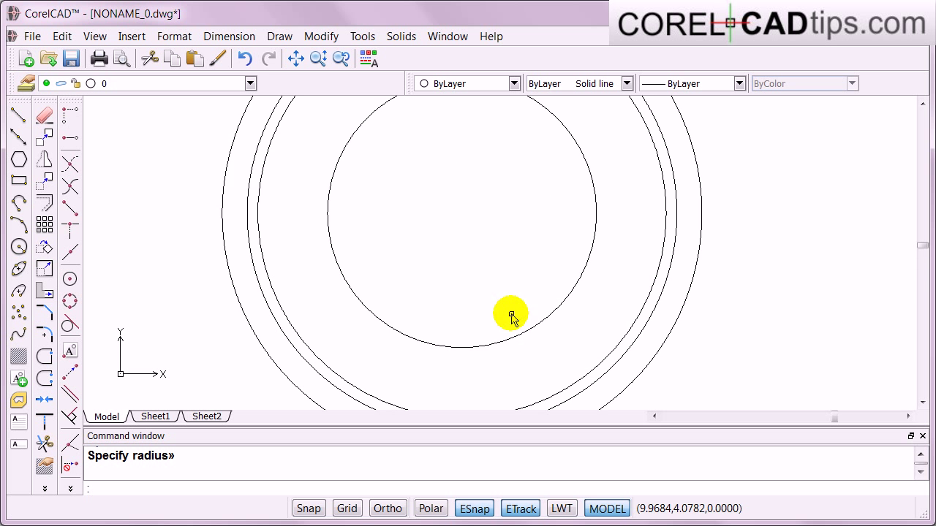
scroll(452, 249, "down", 2)
scroll(459, 228, "up", 3)
scroll(461, 226, "down", 2)
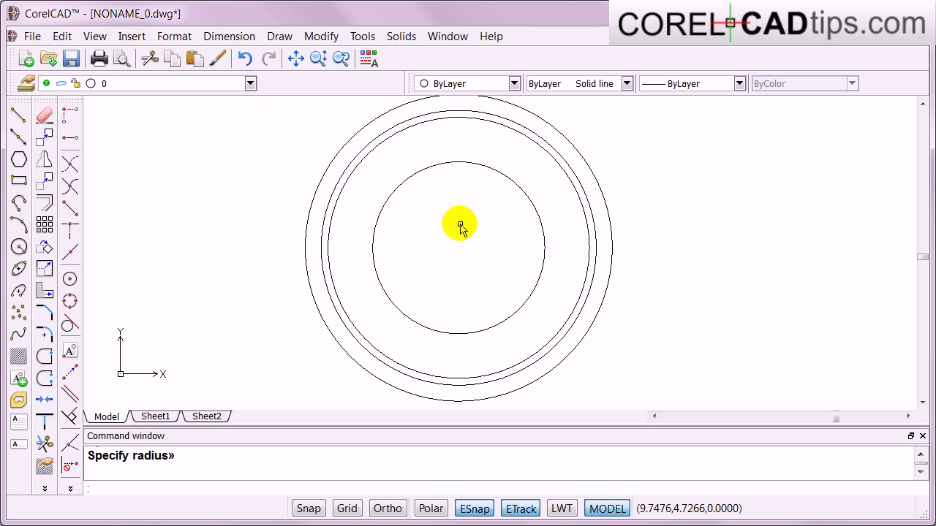
scroll(460, 225, "down", 1)
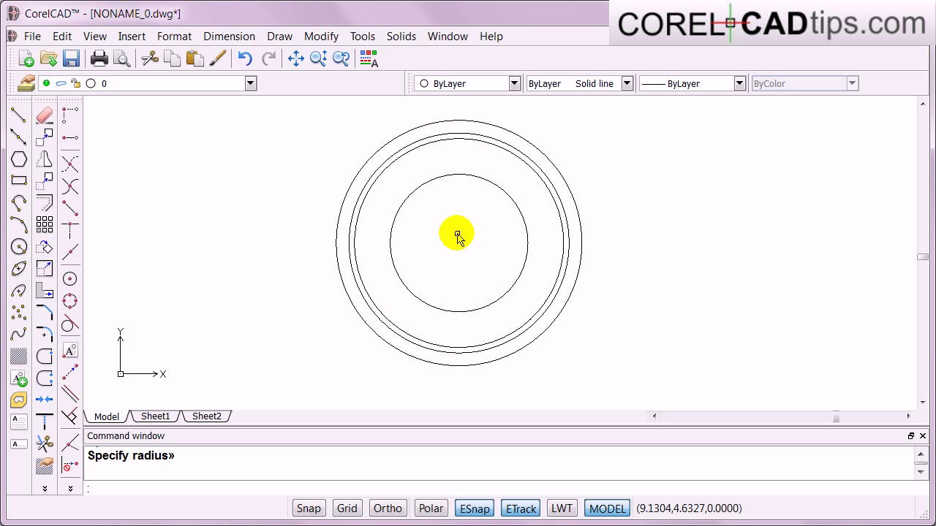
scroll(480, 230, "up", 3)
scroll(480, 234, "down", 2)
scroll(481, 234, "up", 2)
scroll(479, 230, "down", 3)
scroll(458, 221, "up", 1)
scroll(459, 221, "down", 2)
scroll(459, 221, "up", 3)
scroll(458, 221, "down", 1)
scroll(458, 220, "up", 1)
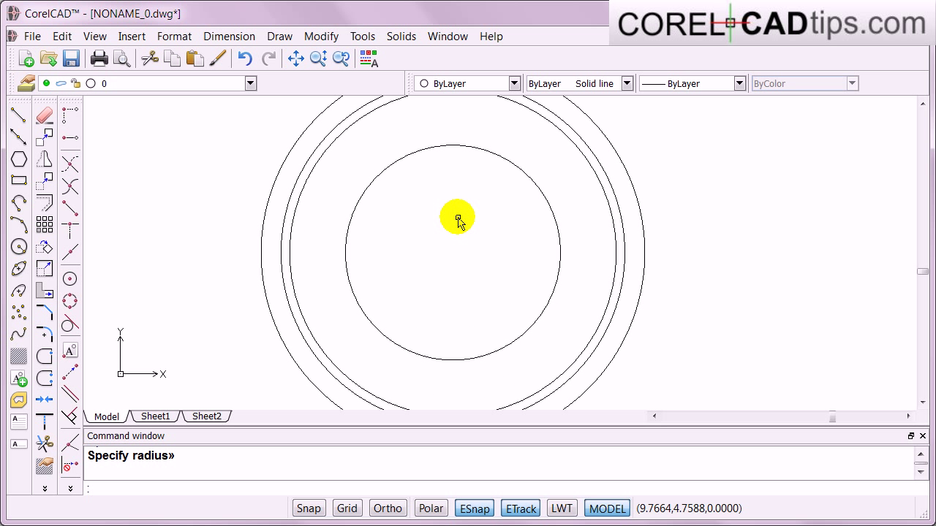
Step: Examine the gaps between the four concentric circles up close, then the whole set from further out
scroll(458, 221, "down", 2)
scroll(359, 234, "down", 1)
scroll(464, 218, "up", 3)
scroll(446, 215, "down", 2)
scroll(358, 225, "up", 2)
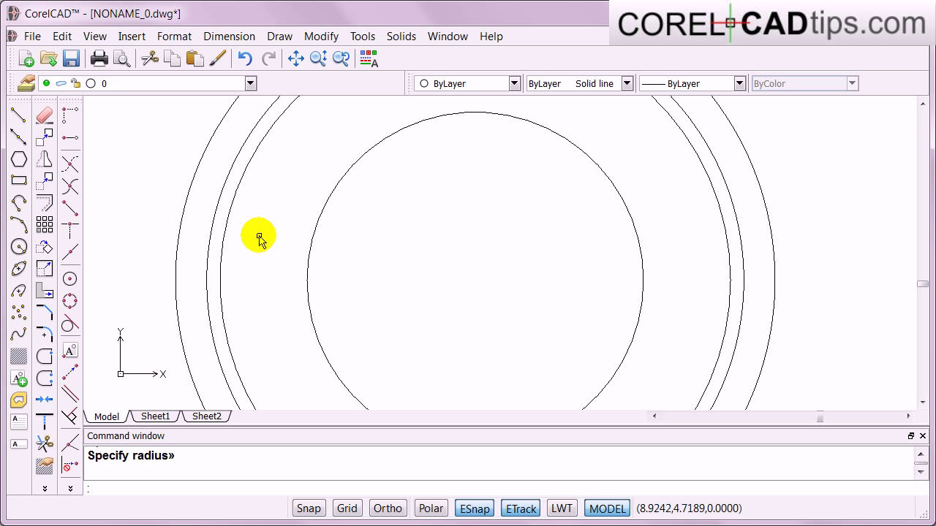
scroll(259, 235, "down", 2)
scroll(259, 235, "up", 3)
scroll(259, 236, "down", 1)
mouse_move(259, 235)
middle_mouse_down()
mouse_move(478, 248)
mouse_move(386, 278)
mouse_move(136, 309)
mouse_move(474, 259)
mouse_move(355, 249)
middle_mouse_up()
scroll(353, 244, "down", 2)
scroll(388, 241, "up", 1)
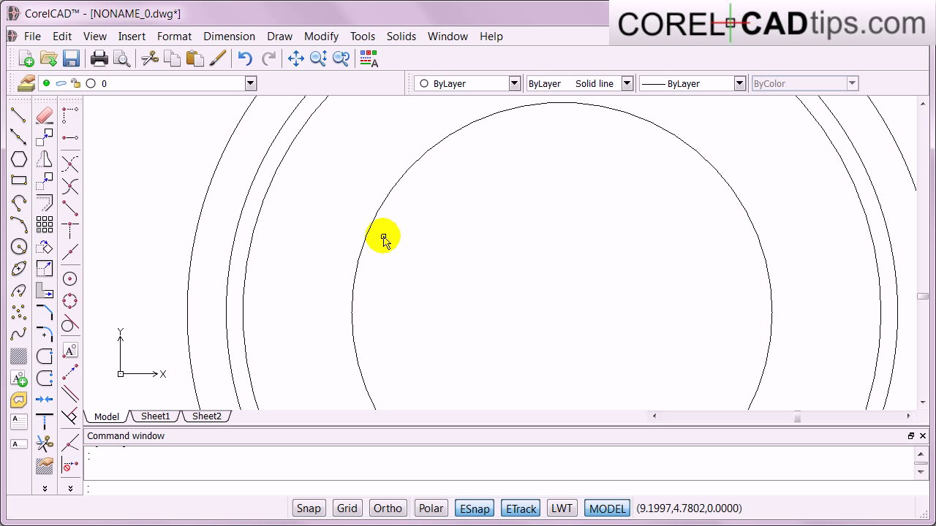
middle_click_drag(372, 220, 289, 249)
scroll(317, 246, "up", 2)
scroll(289, 249, "down", 4)
scroll(289, 249, "down", 3)
scroll(236, 261, "down", 2)
scroll(261, 256, "up", 2)
scroll(262, 261, "down", 2)
scroll(262, 261, "up", 2)
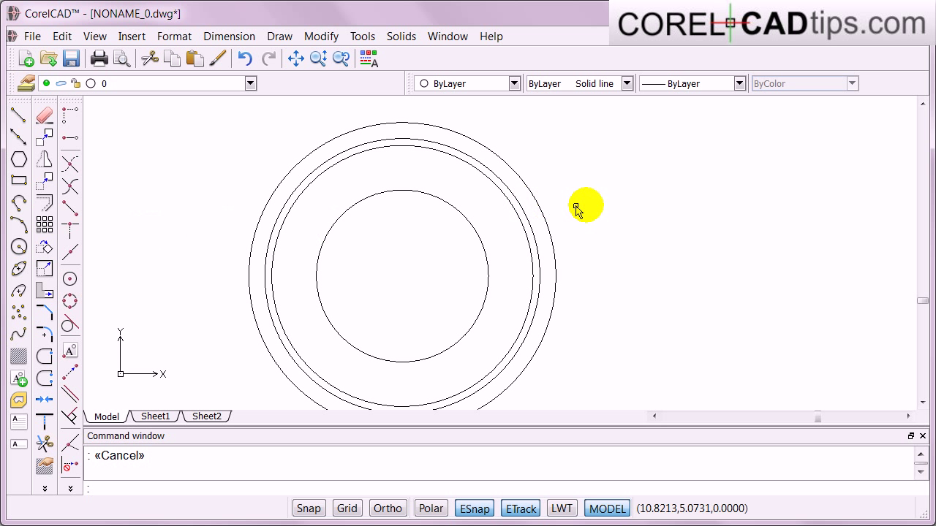
Step: Fit the four concentric circles in the view with Zoom Fit and leave the zoom command
right_click(605, 202)
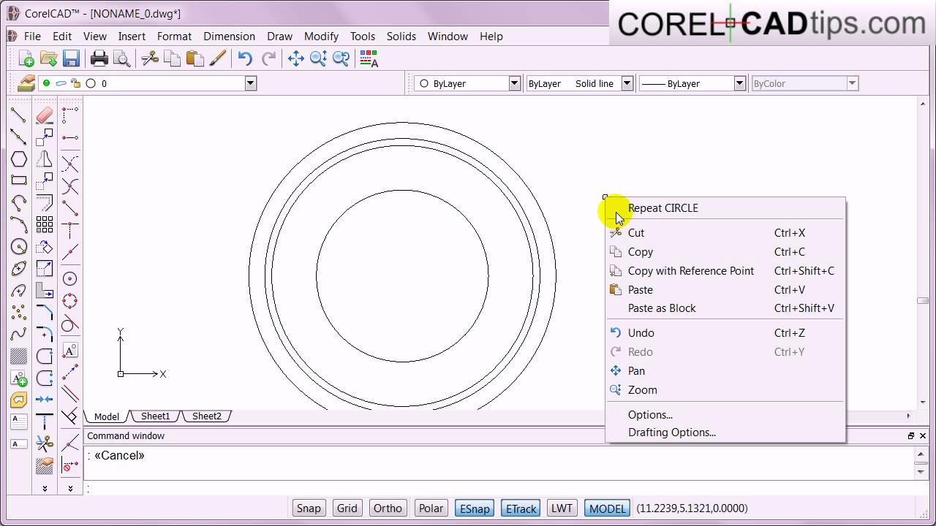
left_click(642, 390)
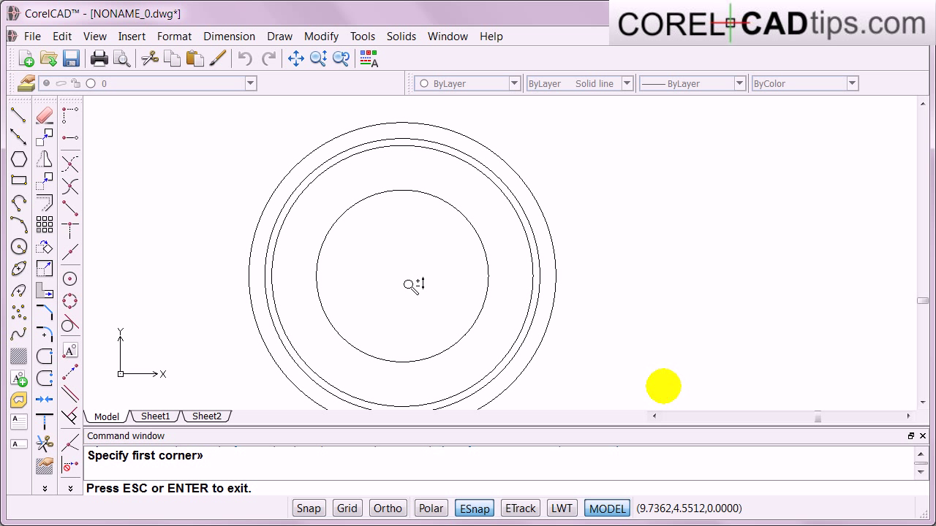
right_click(597, 221)
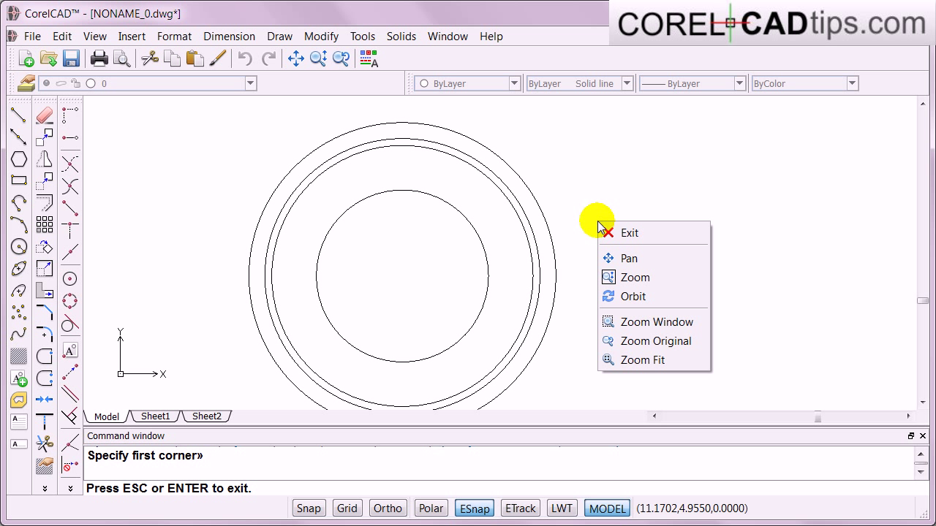
left_click(643, 362)
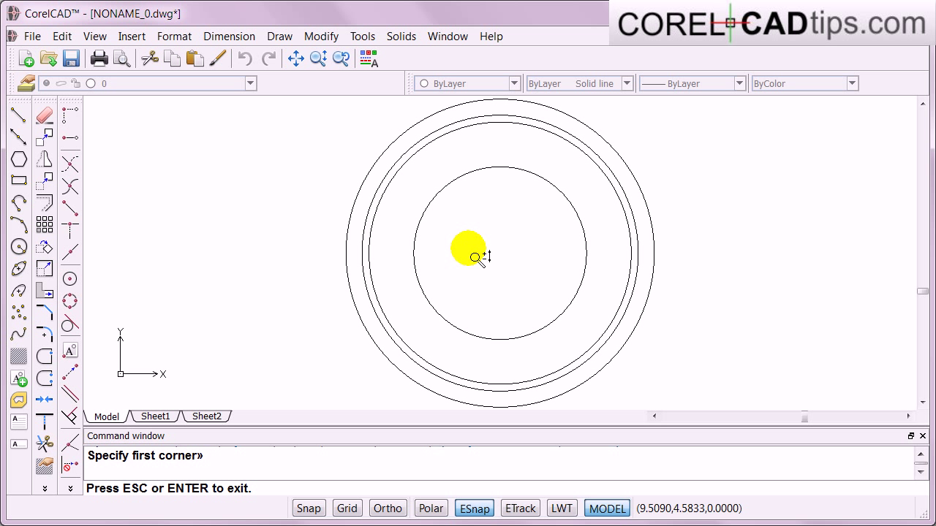
key("Escape")
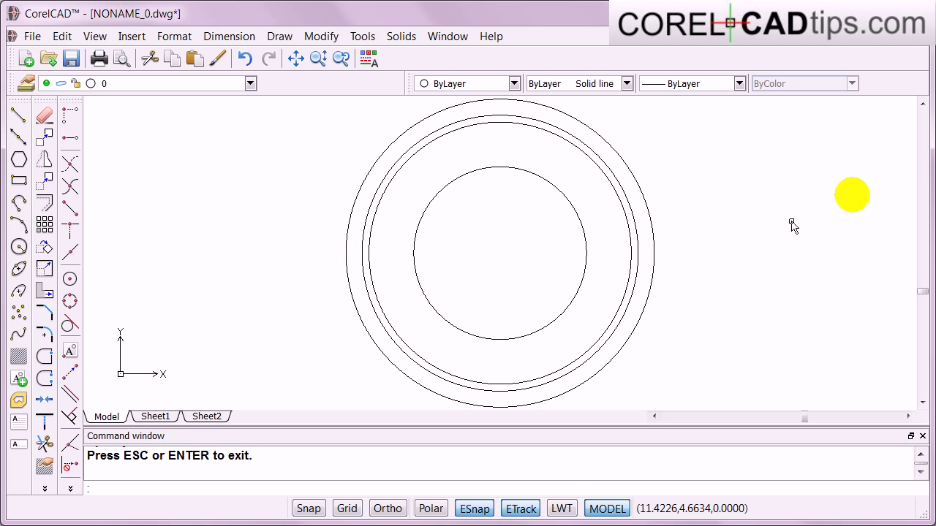
Step: Draw a much larger concentric circle with a radius of about 1.89 from the shared centre
scroll(535, 263, "down", 2)
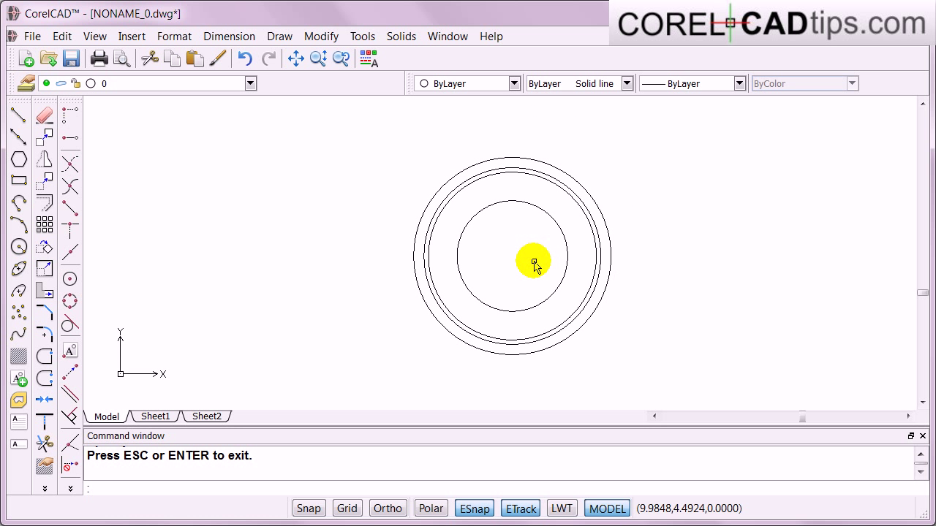
scroll(535, 265, "down", 1)
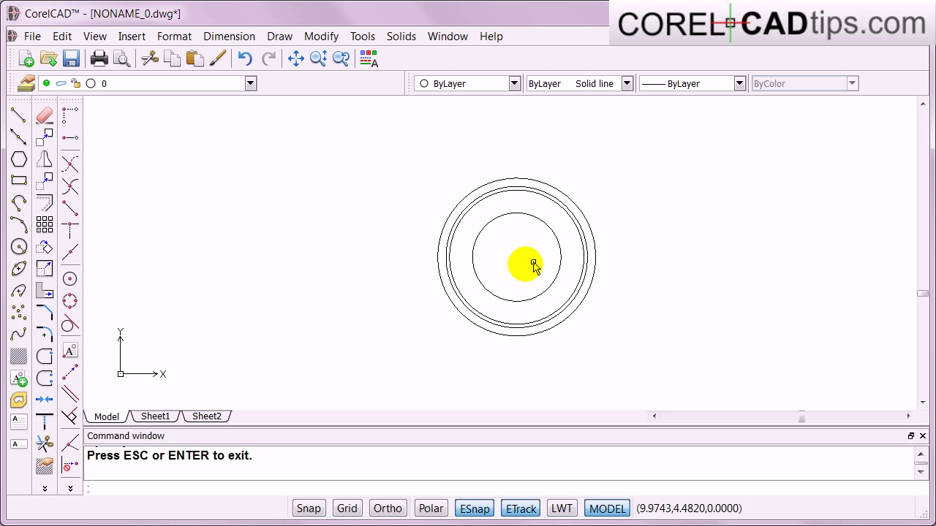
left_click(69, 278)
left_click(527, 253)
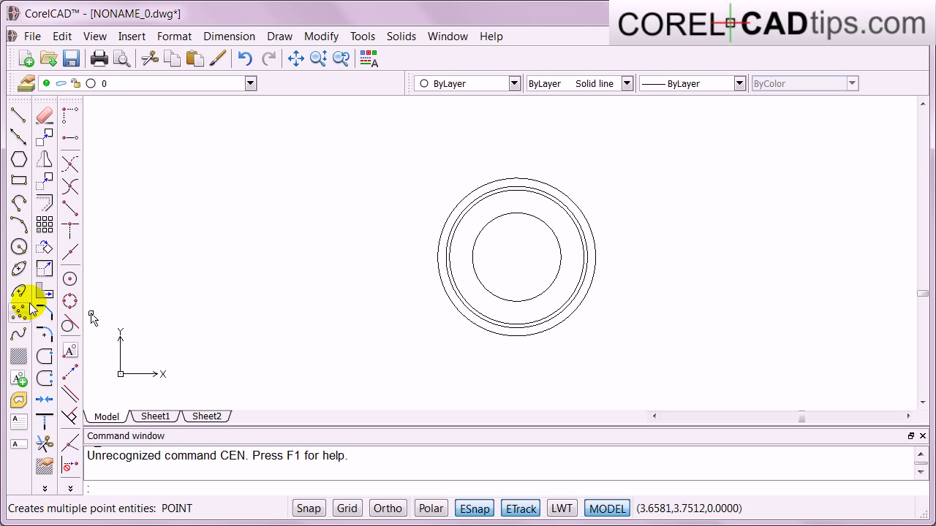
left_click(18, 246)
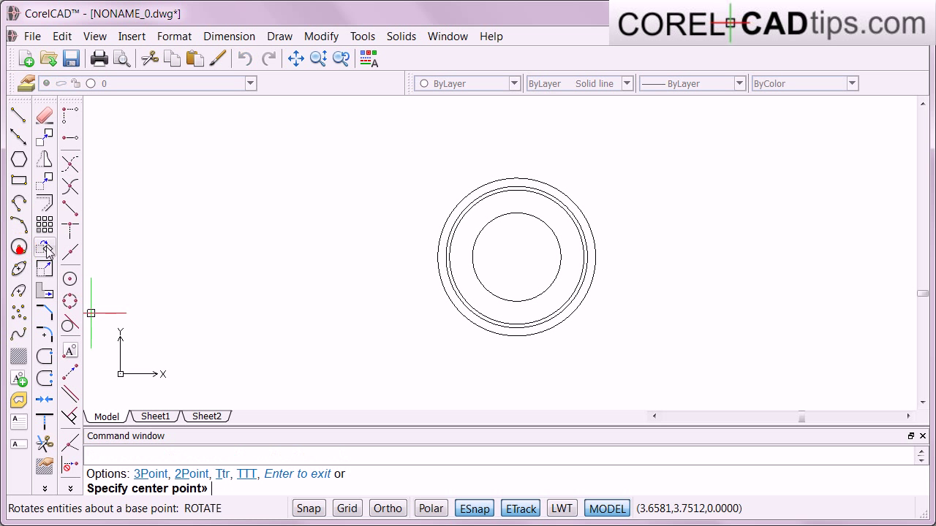
left_click(516, 249)
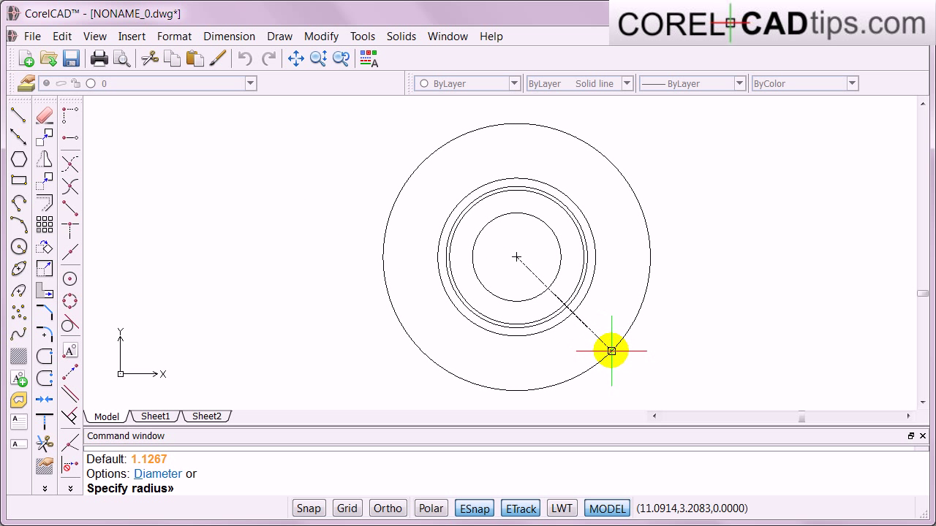
left_click(611, 351)
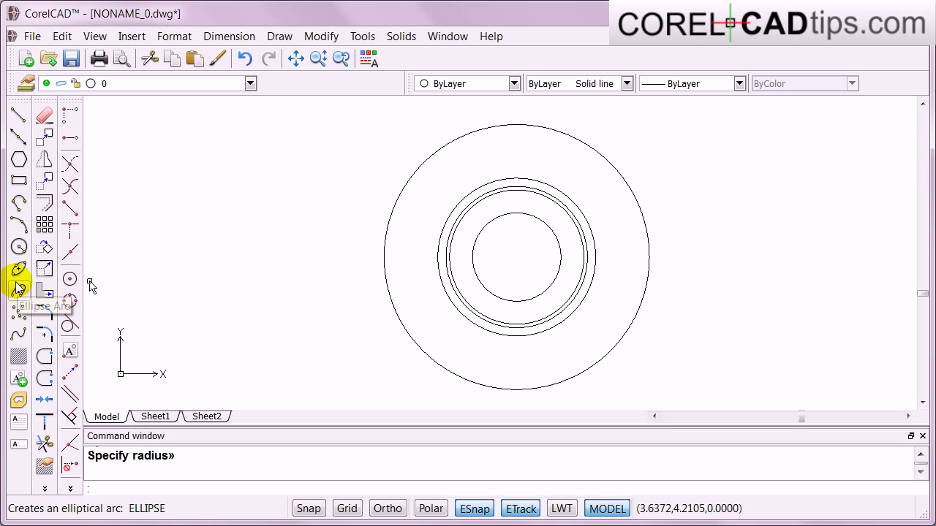
Step: Draw a sixth concentric circle with a radius of about 1.94, just outside the largest one
left_click(19, 247)
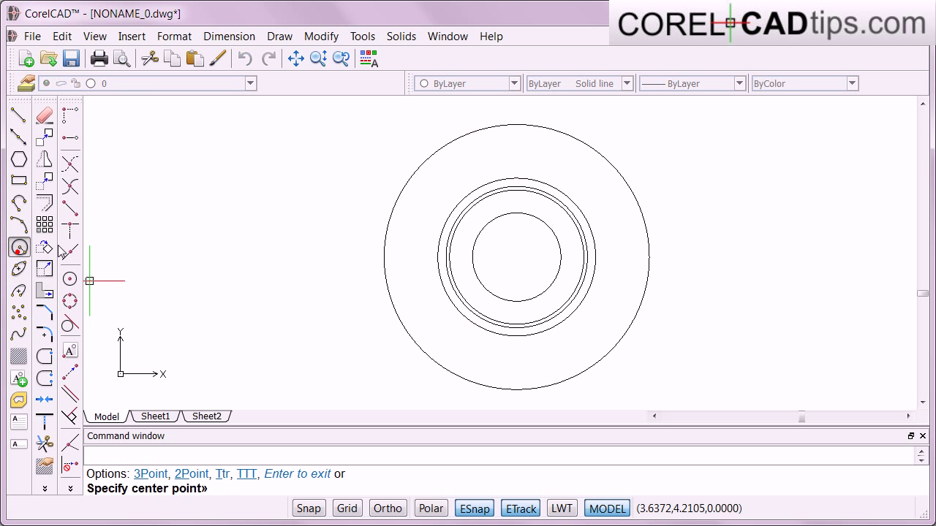
left_click(520, 257)
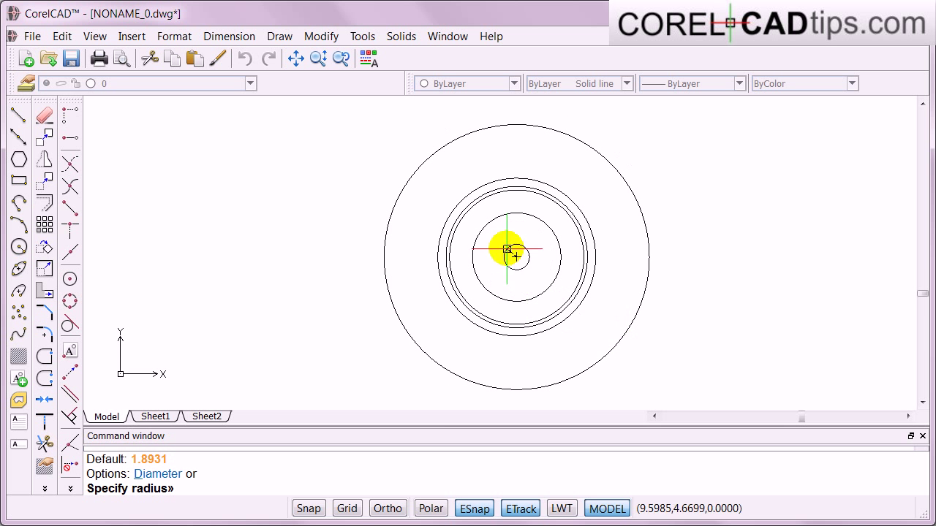
scroll(625, 352, "up", 4)
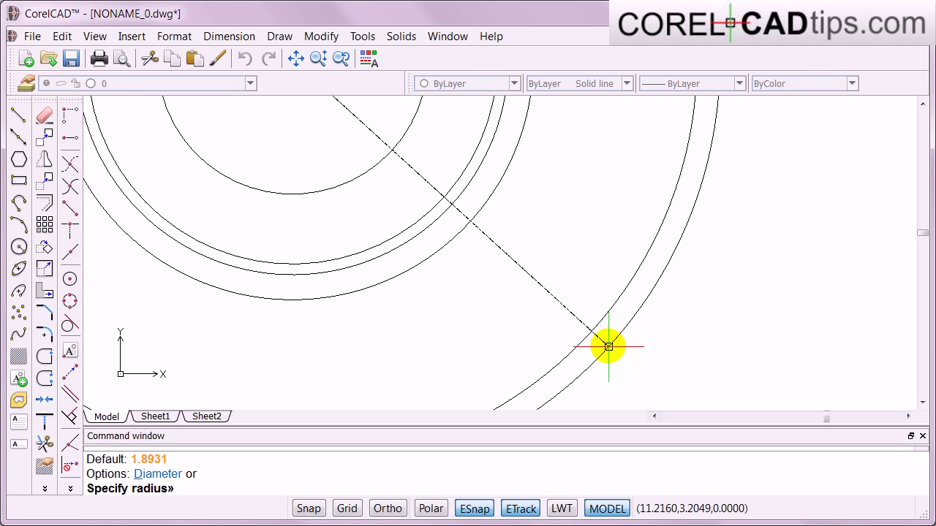
scroll(608, 347, "down", 3)
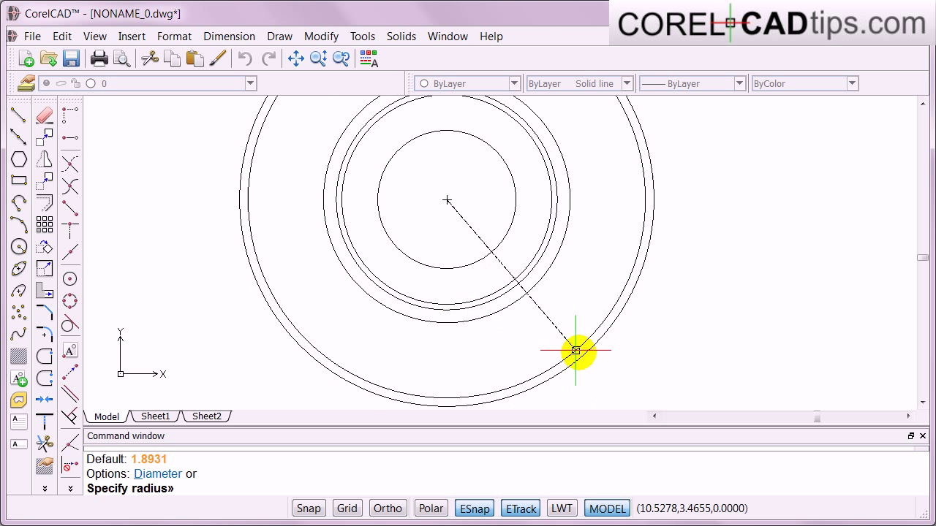
scroll(583, 355, "up", 3)
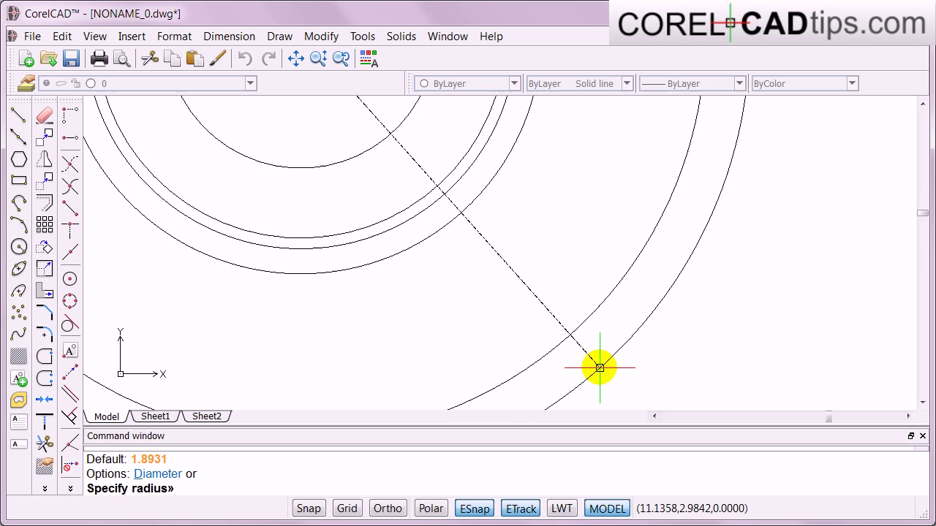
scroll(593, 356, "down", 2)
scroll(595, 359, "up", 2)
scroll(594, 360, "down", 2)
scroll(589, 351, "up", 1)
key("Escape")
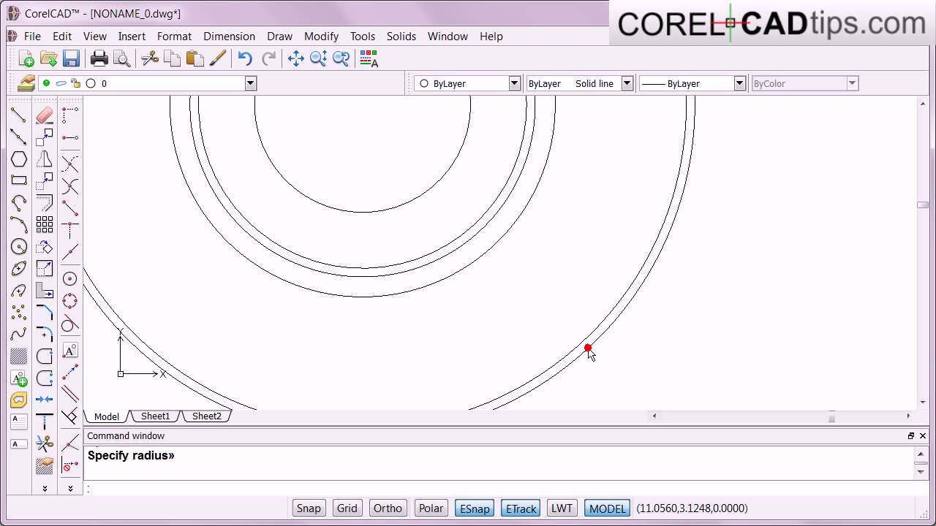
Step: Fit all six concentric circles in the view with Zoom Fit
right_click(721, 221)
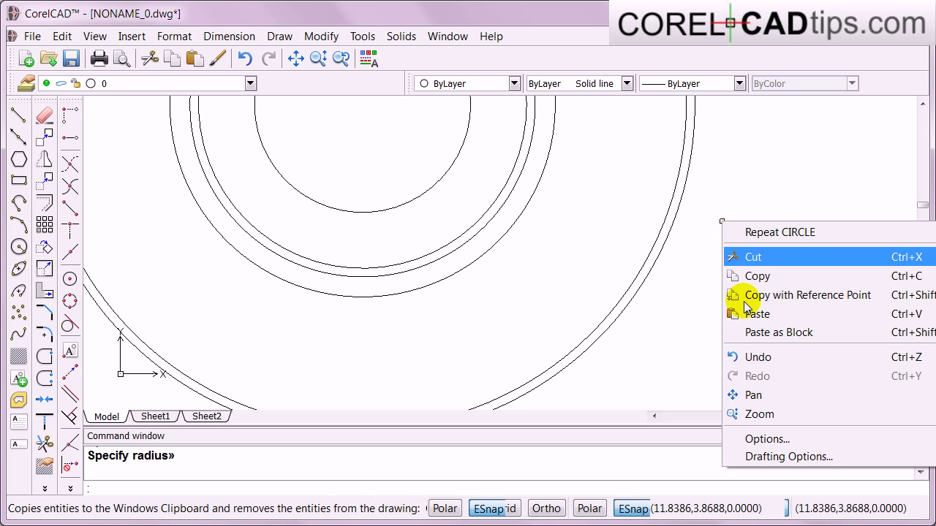
left_click(753, 414)
right_click(714, 242)
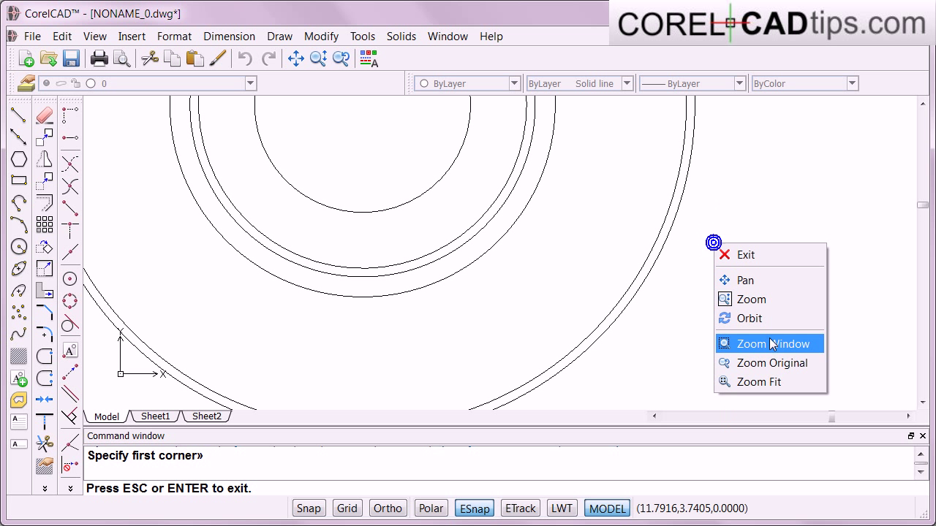
left_click(764, 382)
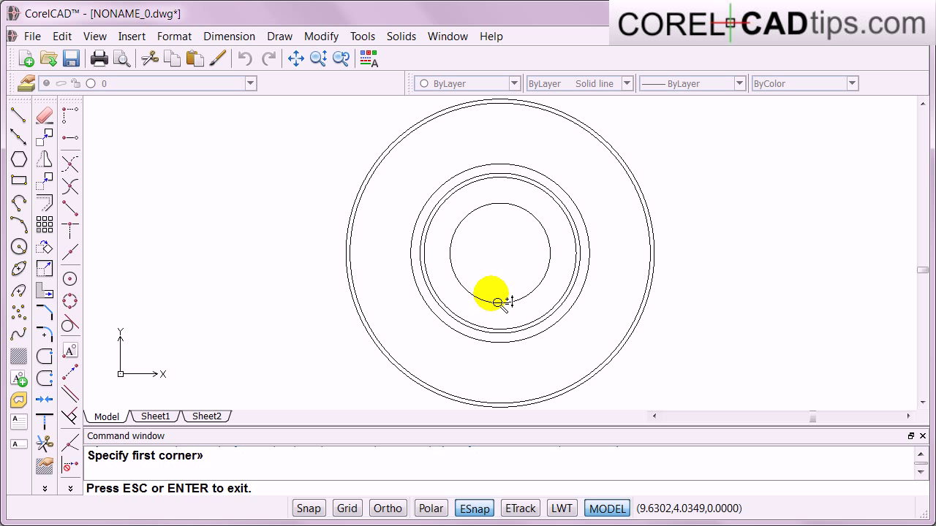
scroll(497, 302, "down", 2)
scroll(540, 160, "down", 1)
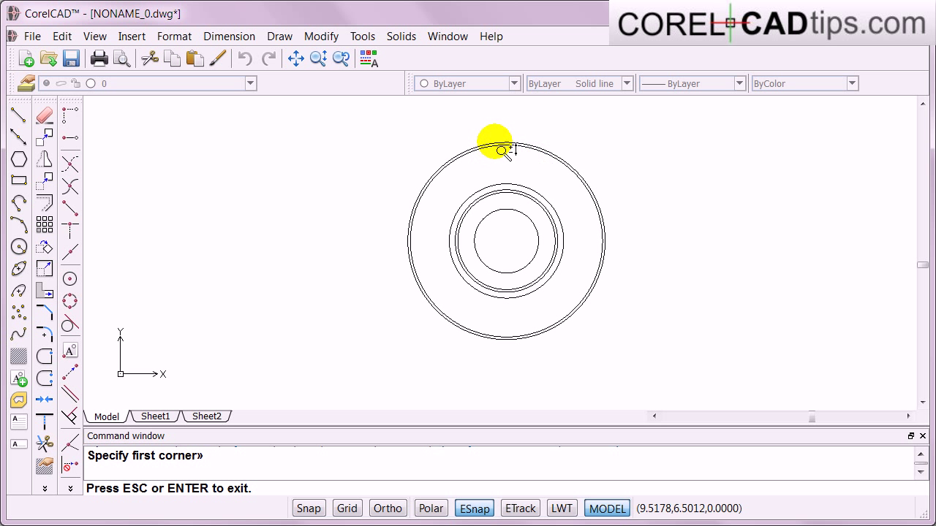
scroll(502, 150, "up", 1)
middle_click_drag(505, 164, 505, 203)
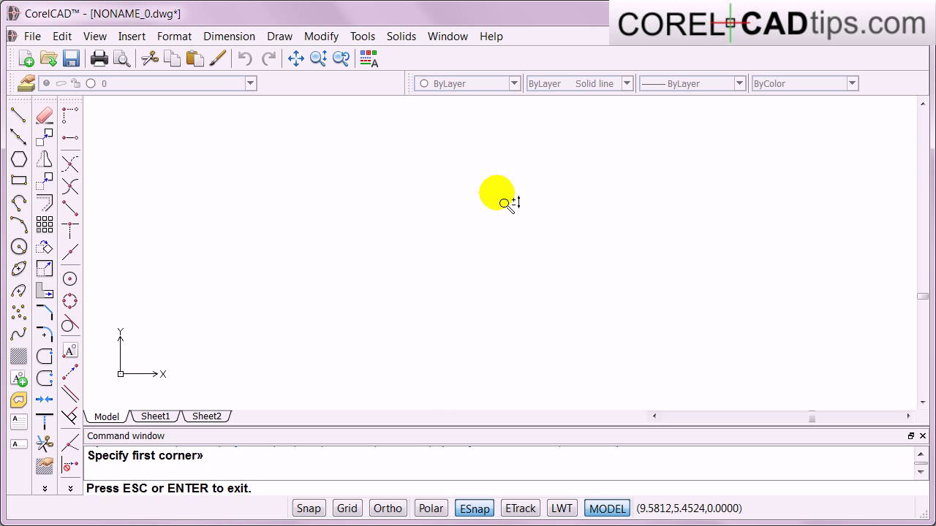
key("Escape")
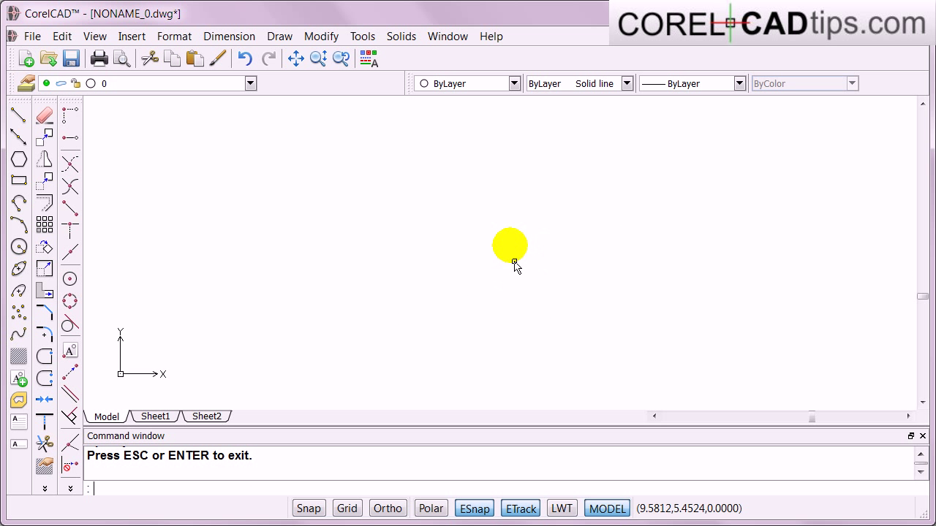
Step: Bring the circles back into view by fitting the whole drawing, and exit the zoom command
right_click(515, 264)
left_click(601, 431)
right_click(544, 291)
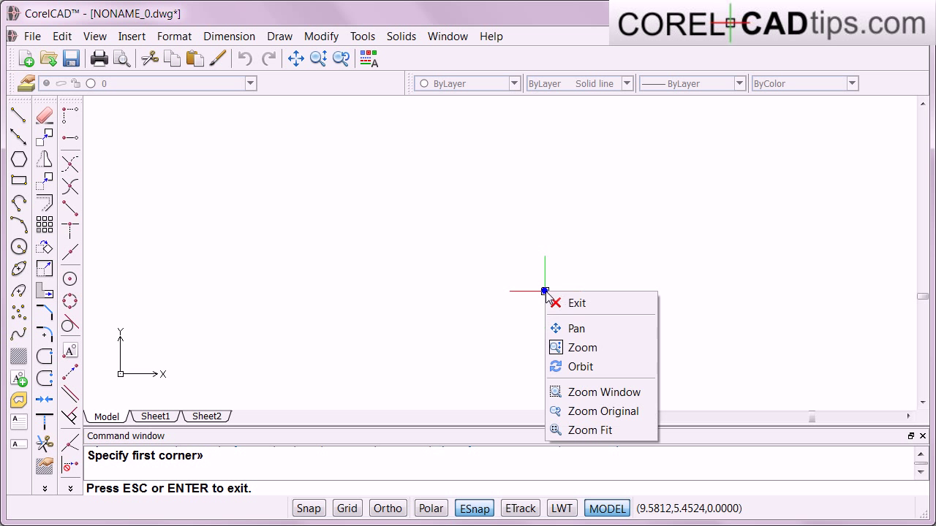
left_click(591, 430)
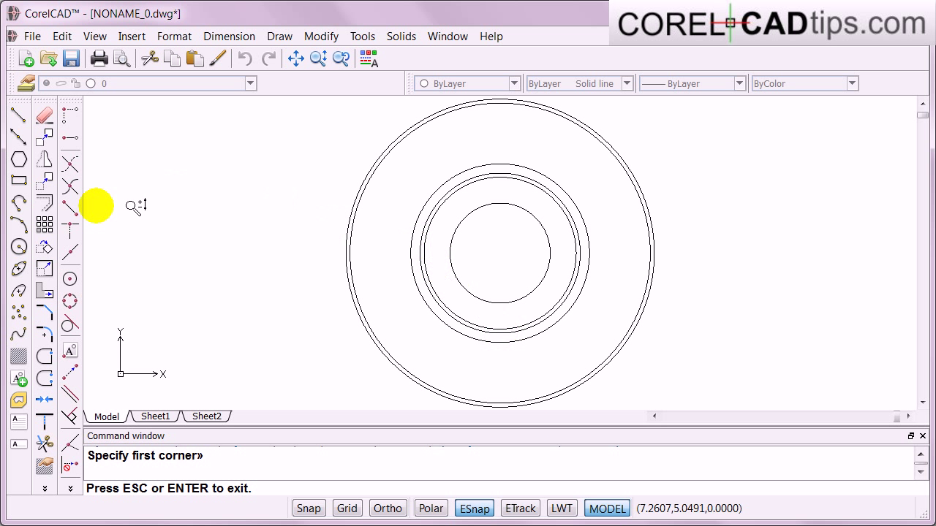
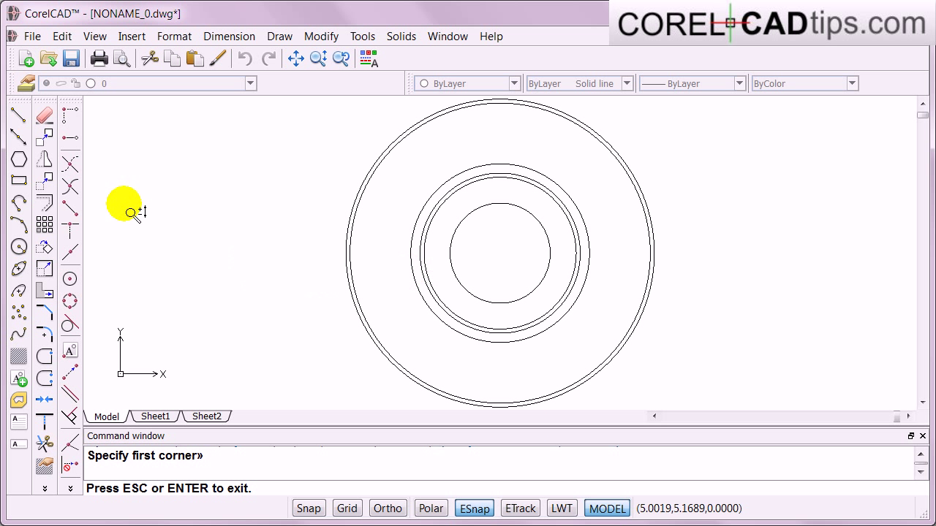
key("Escape")
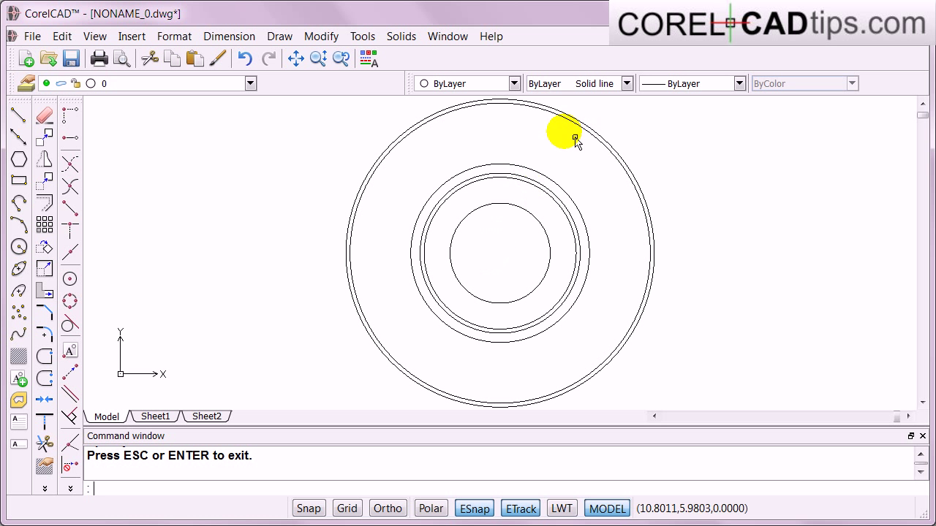
Step: Draw a small circle with a radius of about 0.31, centred on the top quadrant point of the outermost circle
scroll(550, 121, "down", 3)
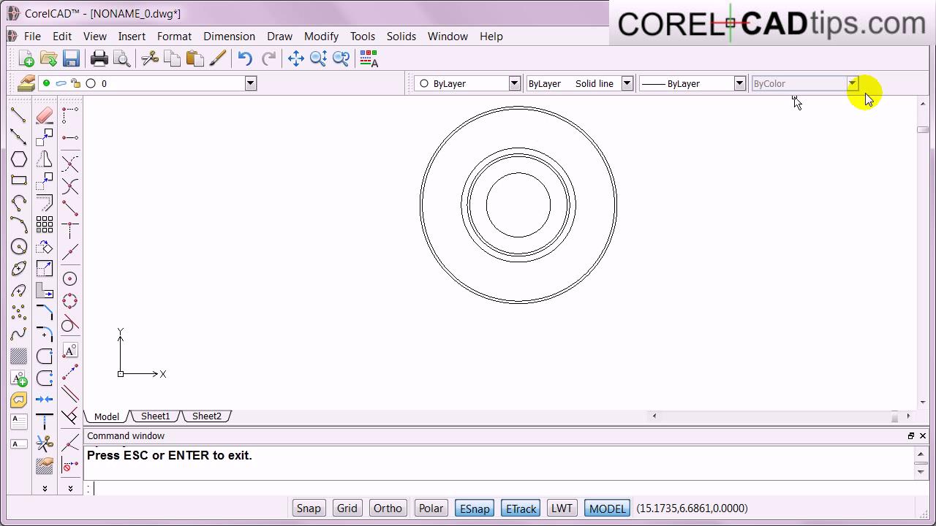
left_click(921, 104)
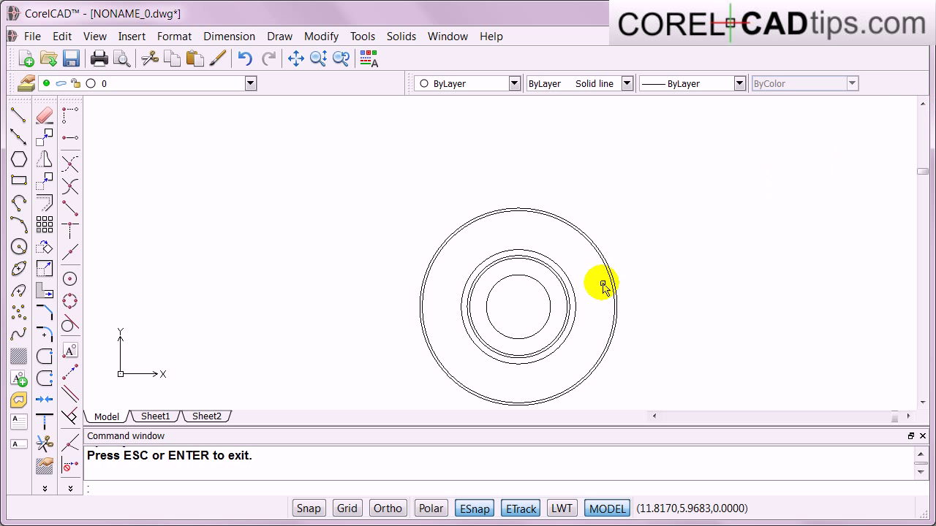
left_click(20, 248)
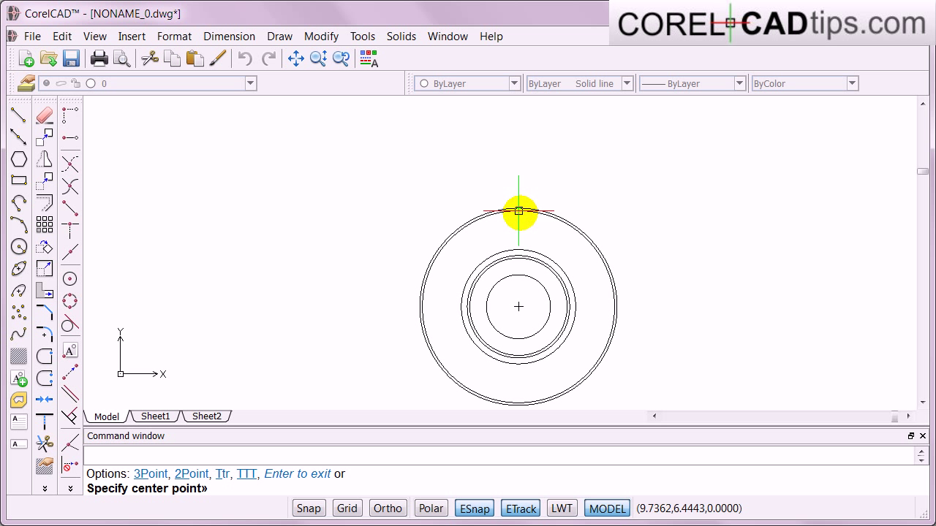
scroll(518, 211, "up", 2)
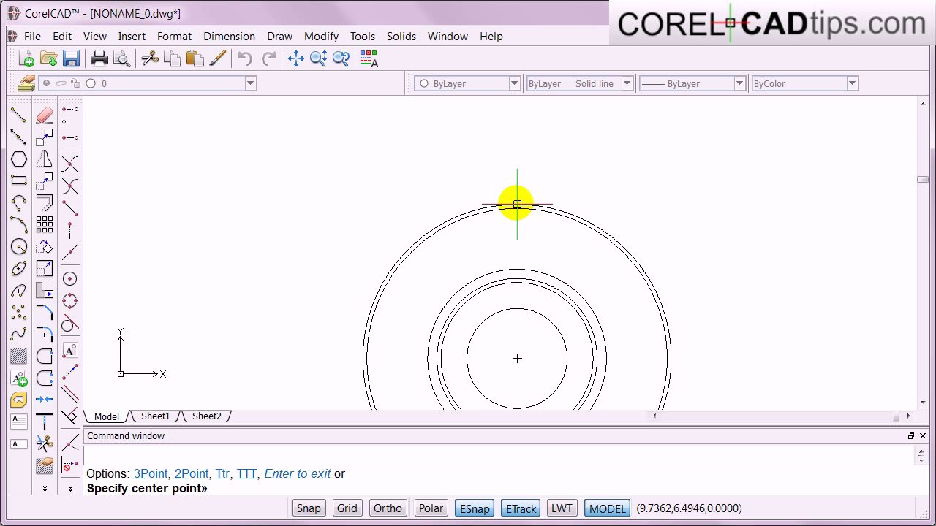
left_click(517, 205)
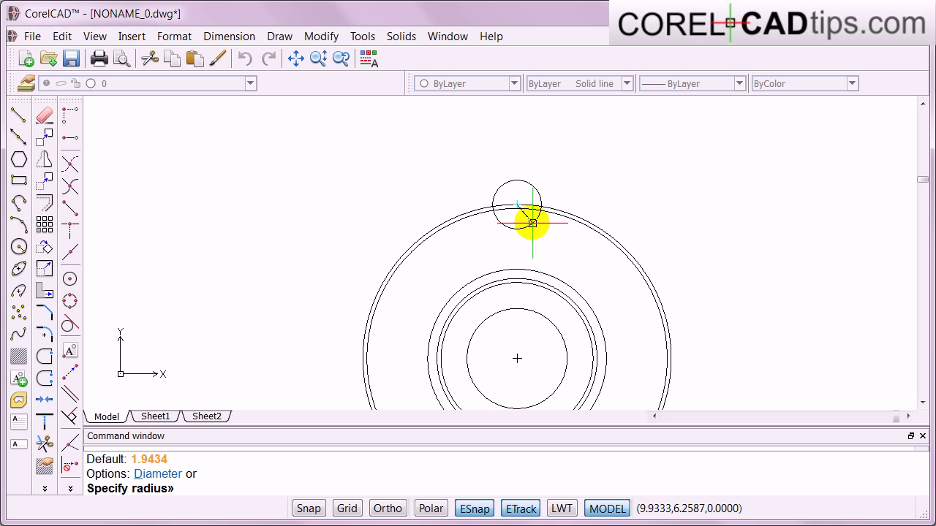
left_click(531, 223)
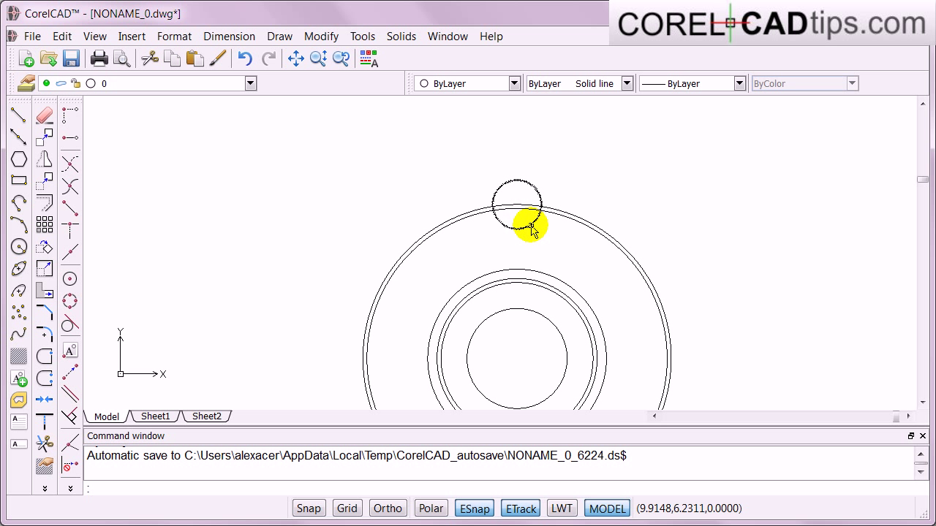
scroll(532, 227, "down", 2)
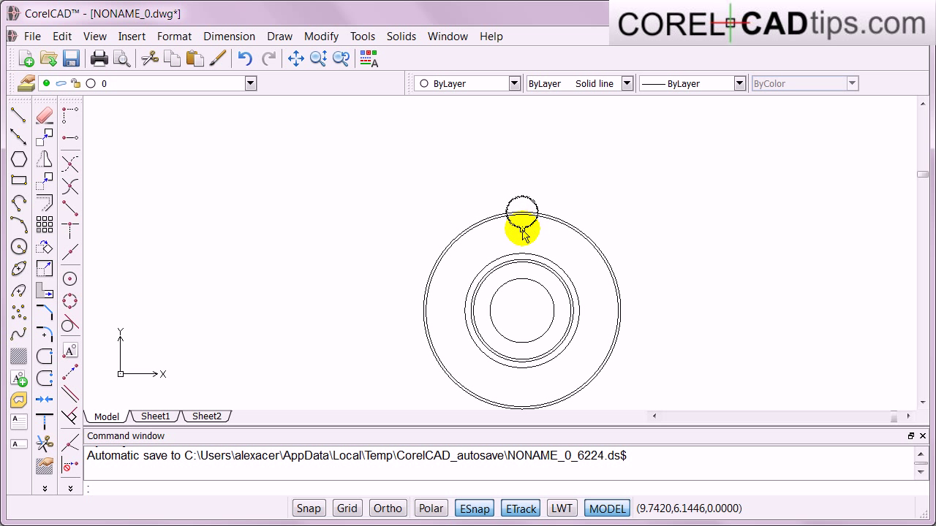
left_click(524, 229)
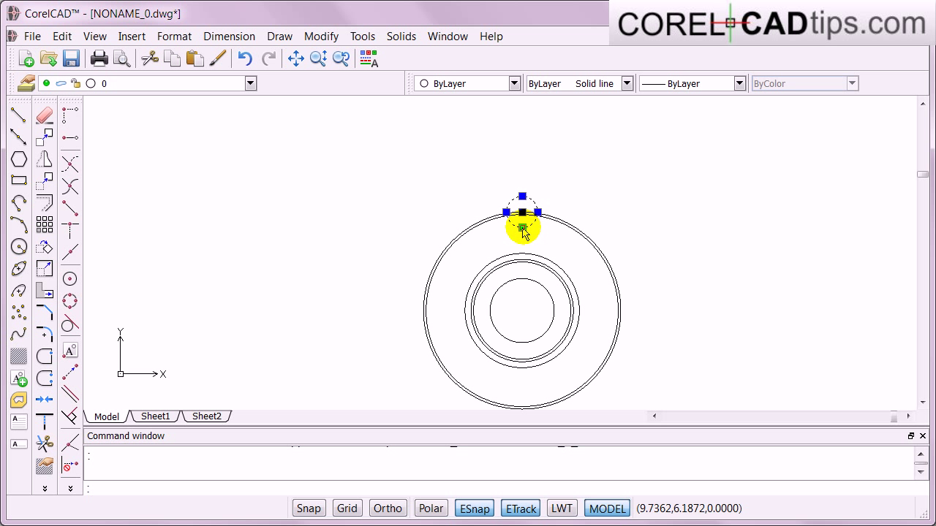
key("Escape")
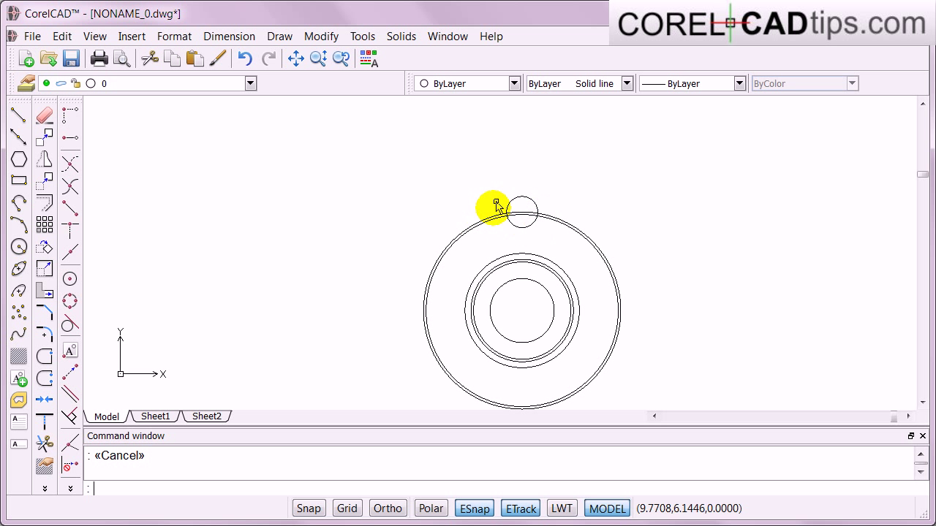
Step: Start the Pattern command and choose Circular as the pattern type
left_click(44, 224)
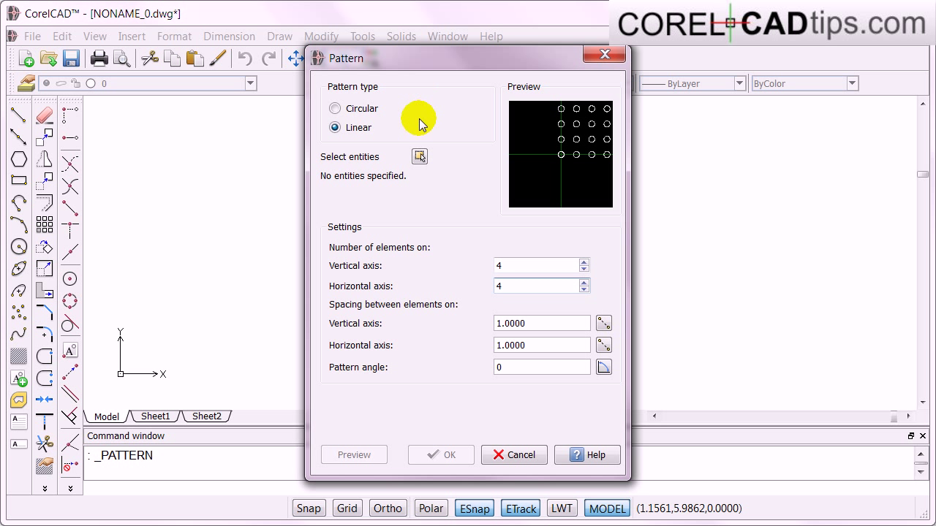
left_click(362, 112)
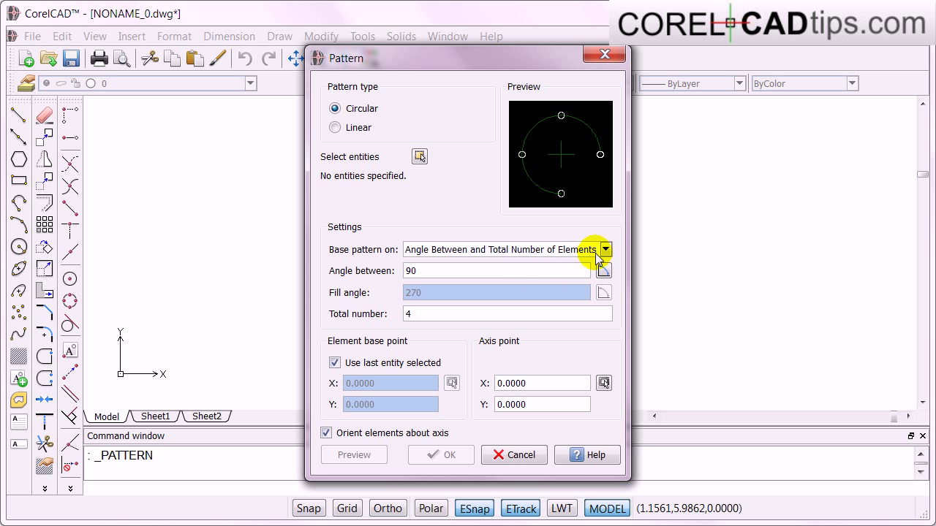
double_click(410, 270)
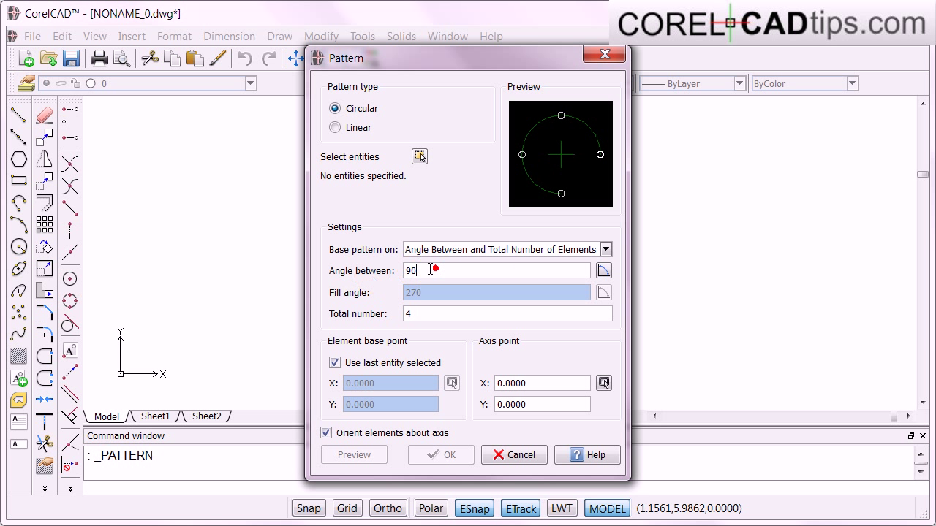
left_click(428, 271)
left_click(603, 272)
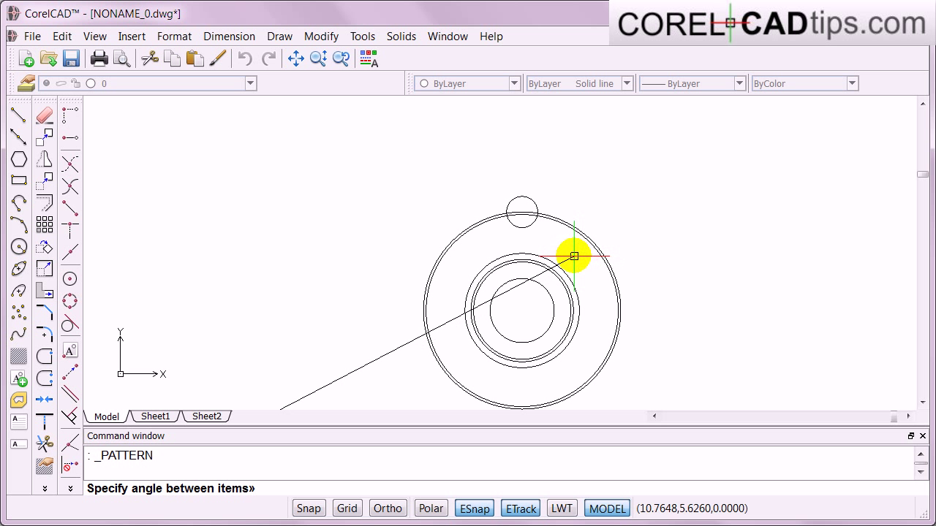
key("Escape")
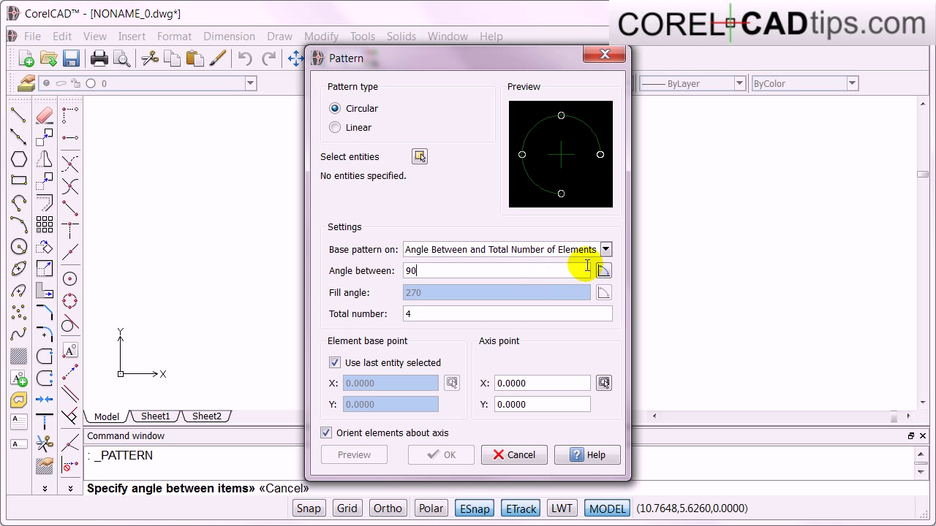
Step: Base the pattern on Fill Angle and Total Number of Elements, with a 360 degree fill angle and 8 elements
left_click(605, 249)
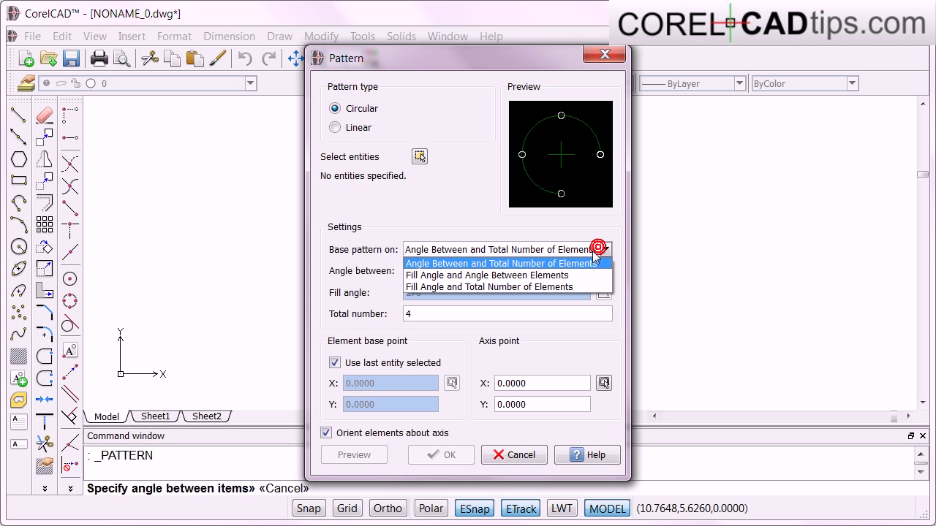
left_click(482, 288)
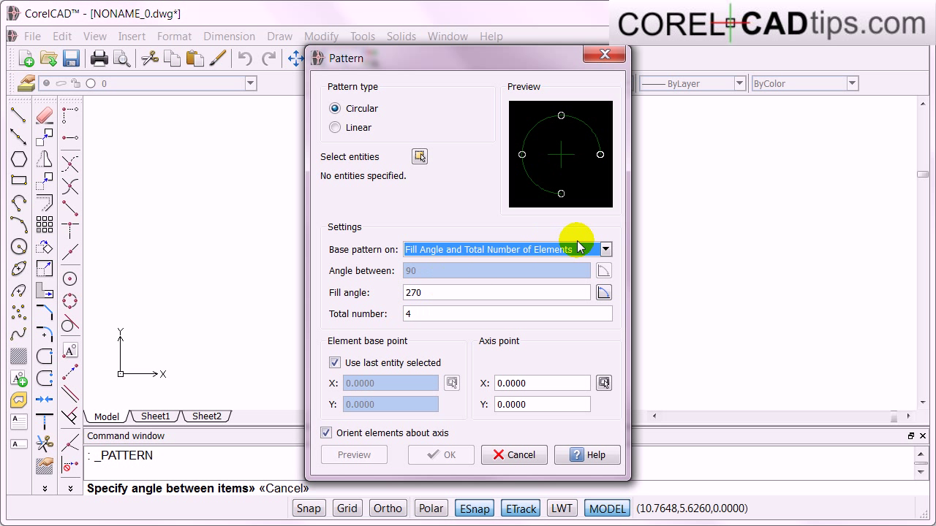
double_click(431, 314)
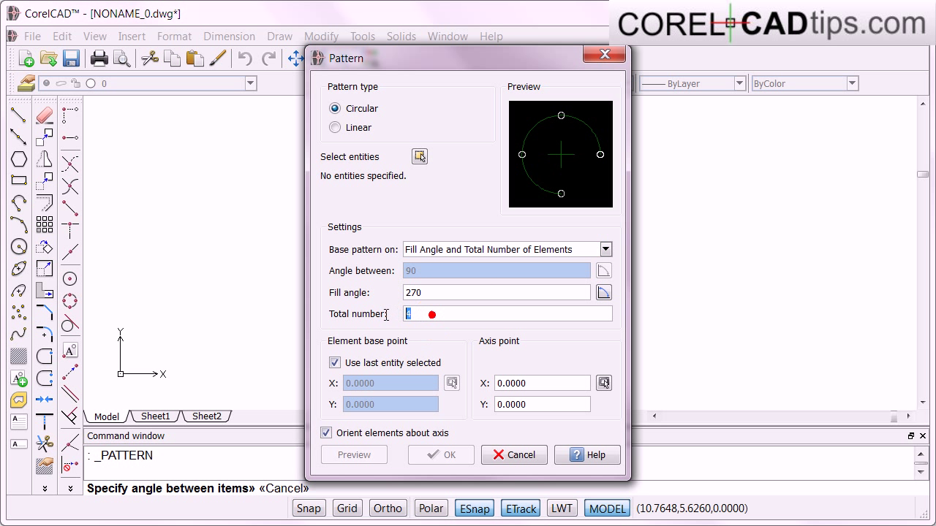
left_click(473, 293)
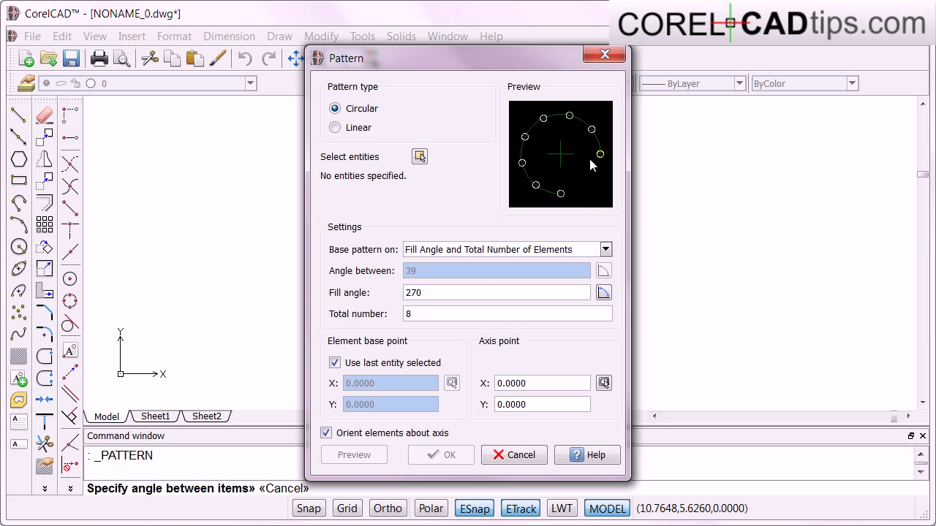
double_click(451, 293)
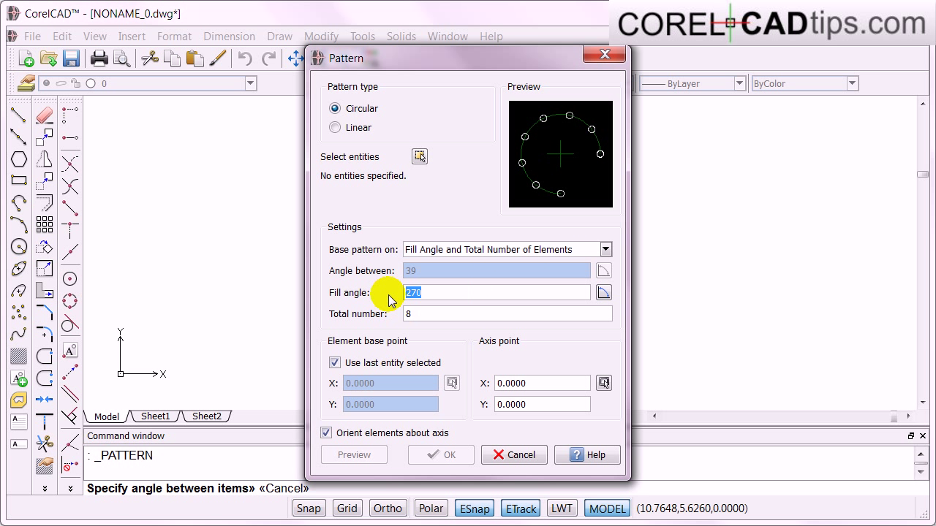
type("360")
left_click(460, 313)
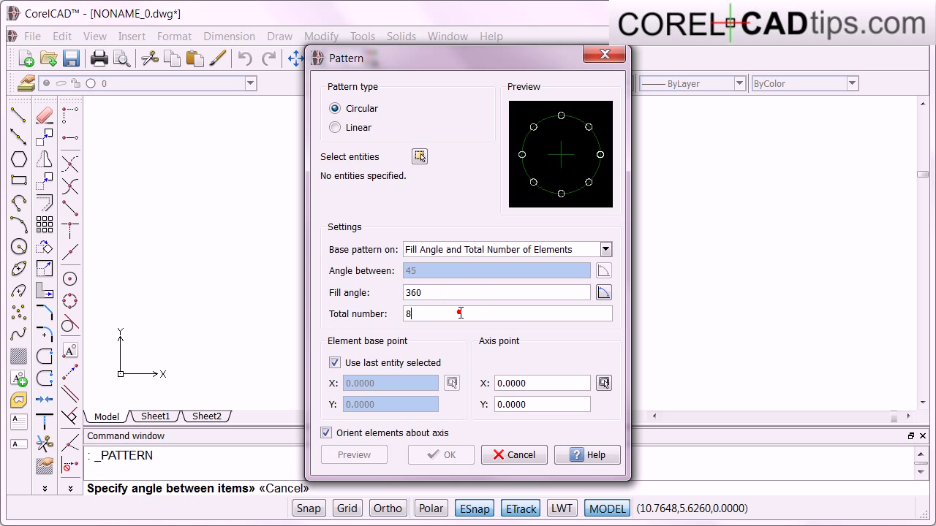
left_click_drag(520, 59, 453, 69)
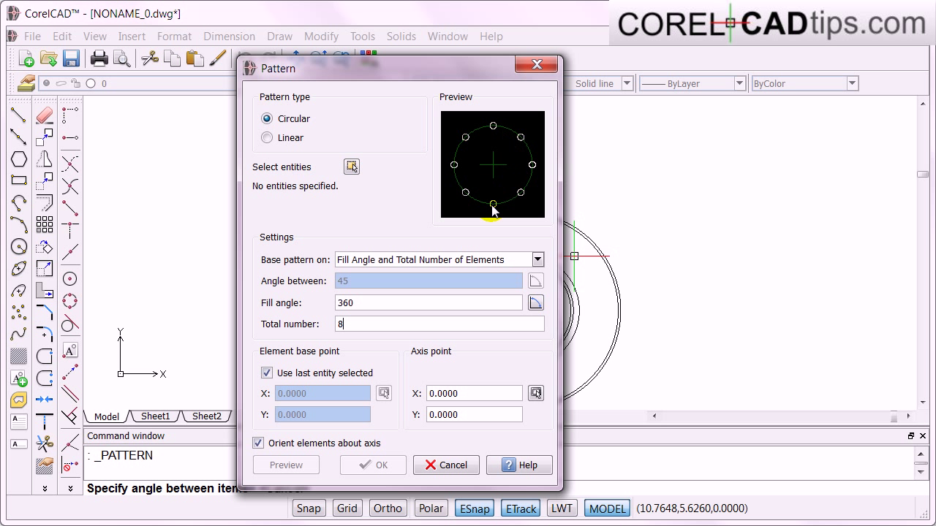
left_click(363, 328)
double_click(349, 324)
Step: Set the pattern's axis point at the shared centre of the concentric circles
mouse_move(435, 70)
left_mouse_down()
mouse_move(622, 48)
mouse_move(248, 16)
left_mouse_up()
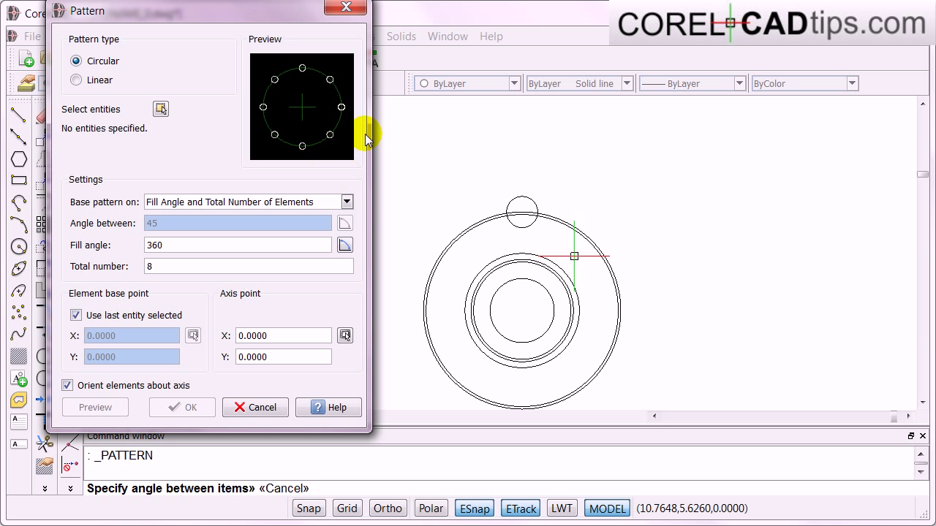
left_click(345, 335)
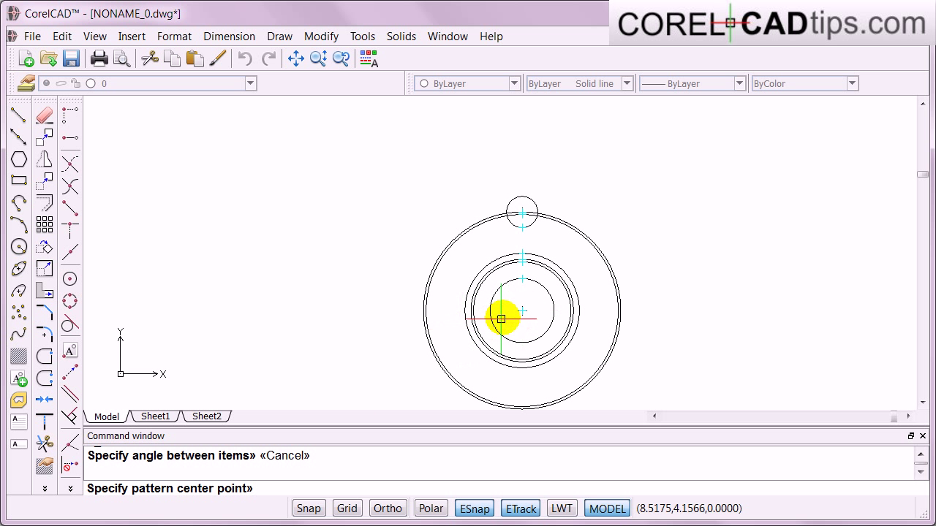
left_click(522, 311)
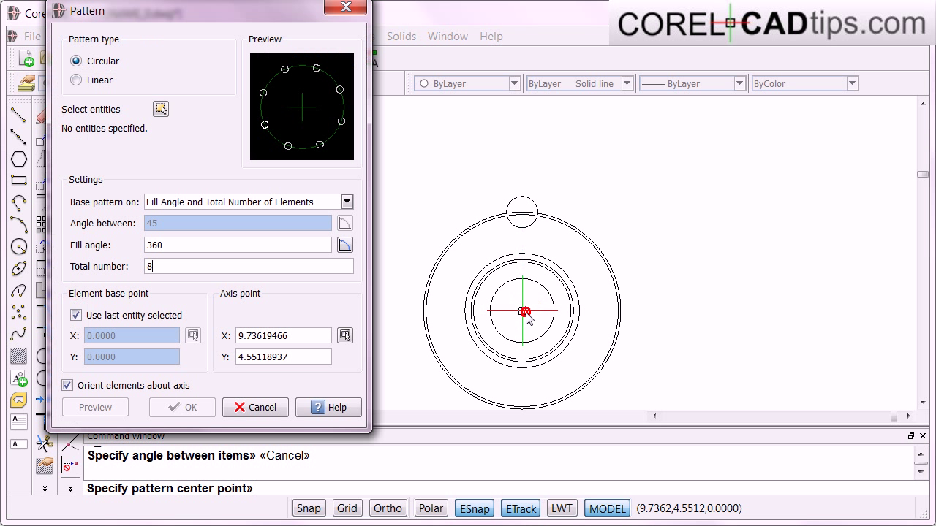
Step: Specify the small circle on top of the outermost circle as the entity to pattern
left_click_drag(259, 15, 270, 42)
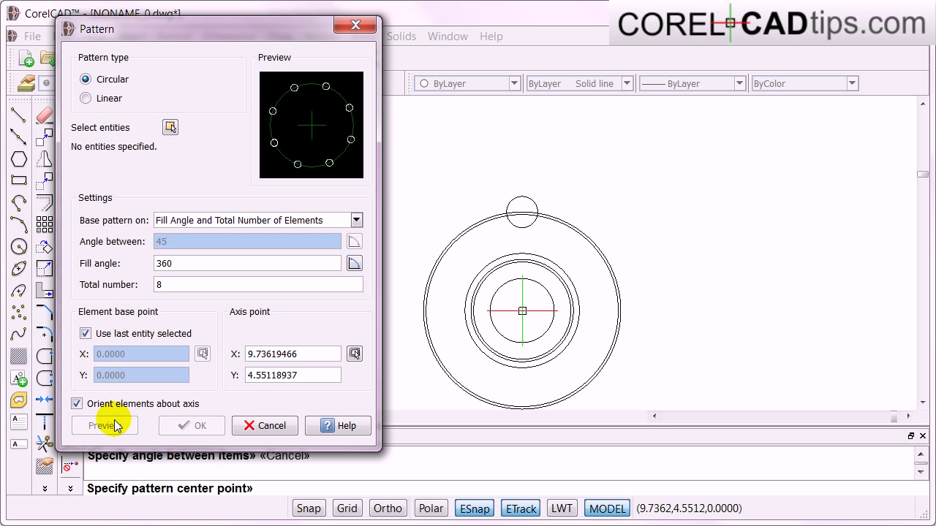
left_click_drag(183, 39, 163, 53)
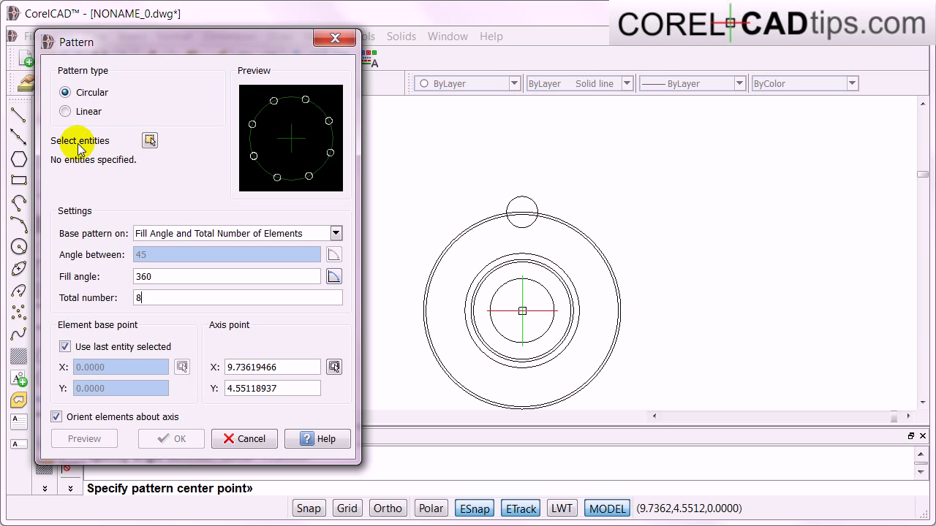
left_click(149, 142)
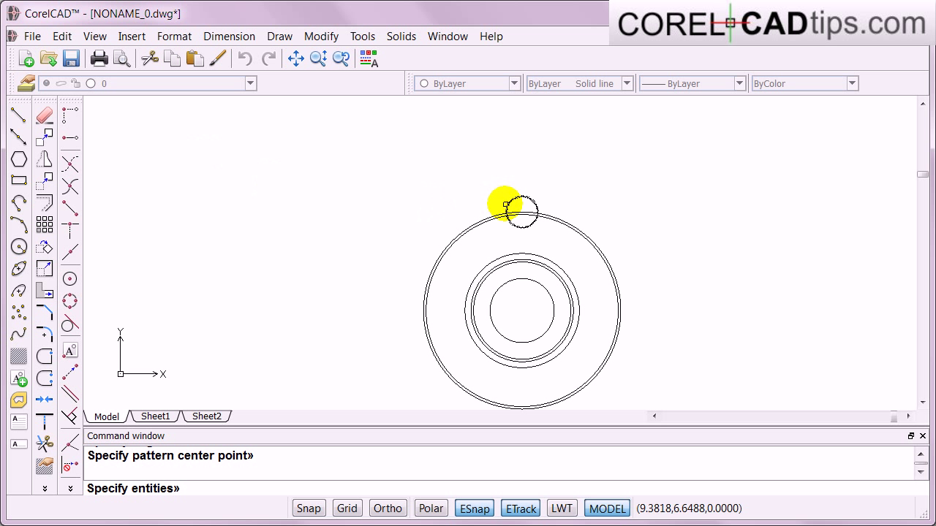
left_click(517, 200)
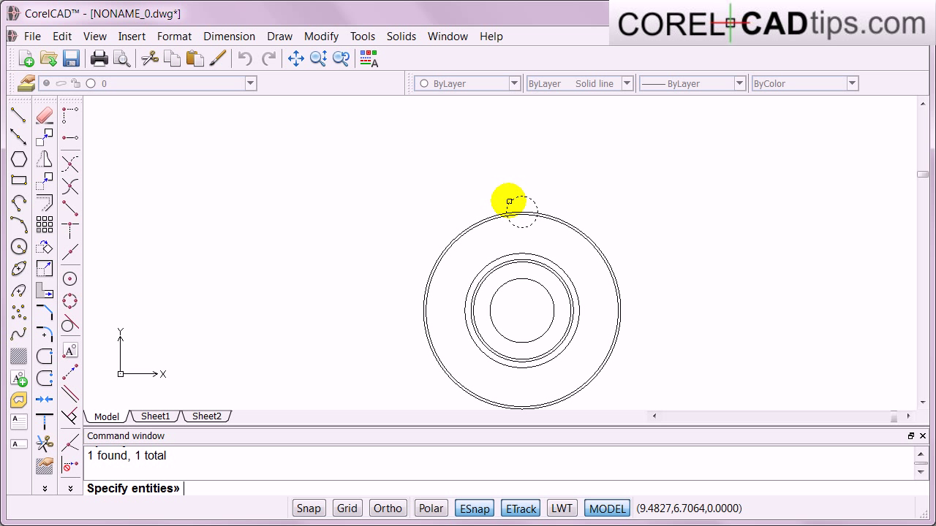
key("Return")
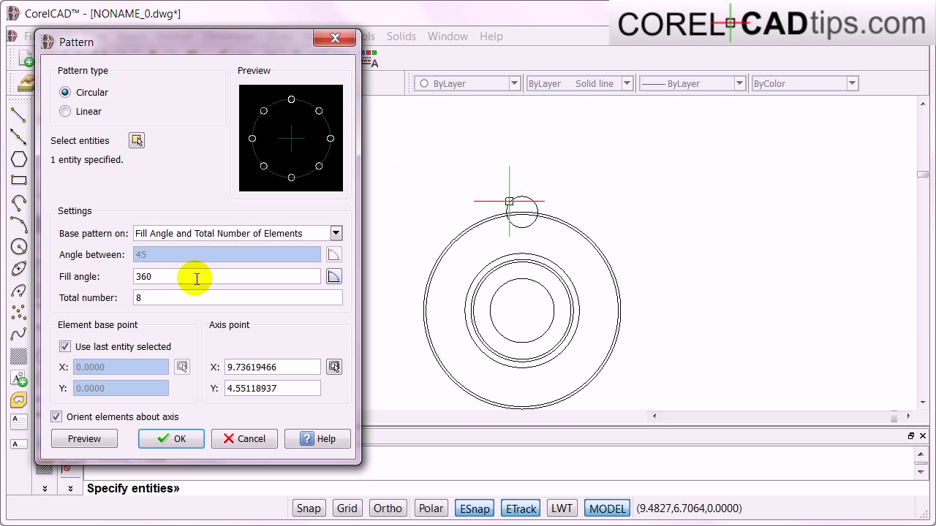
Step: Preview the circular pattern of small circles in the drawing and create it
left_click(99, 438)
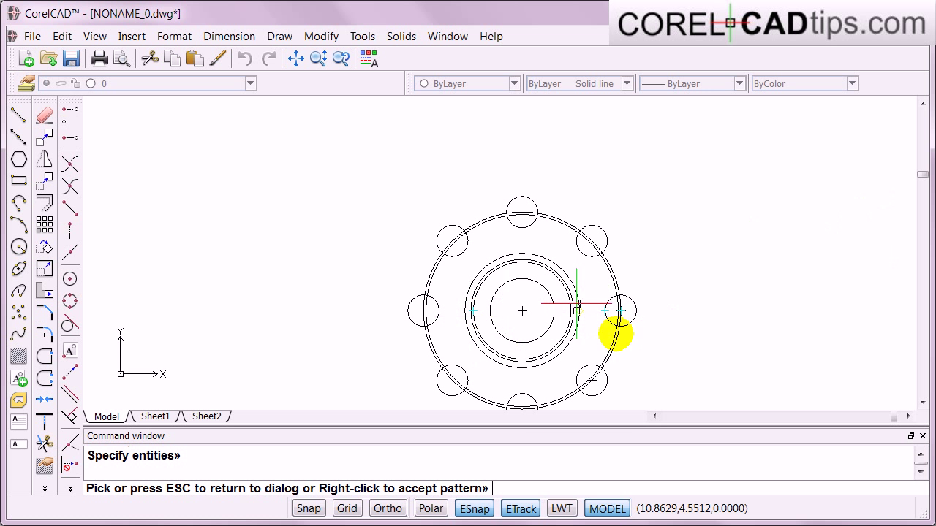
right_click(456, 279)
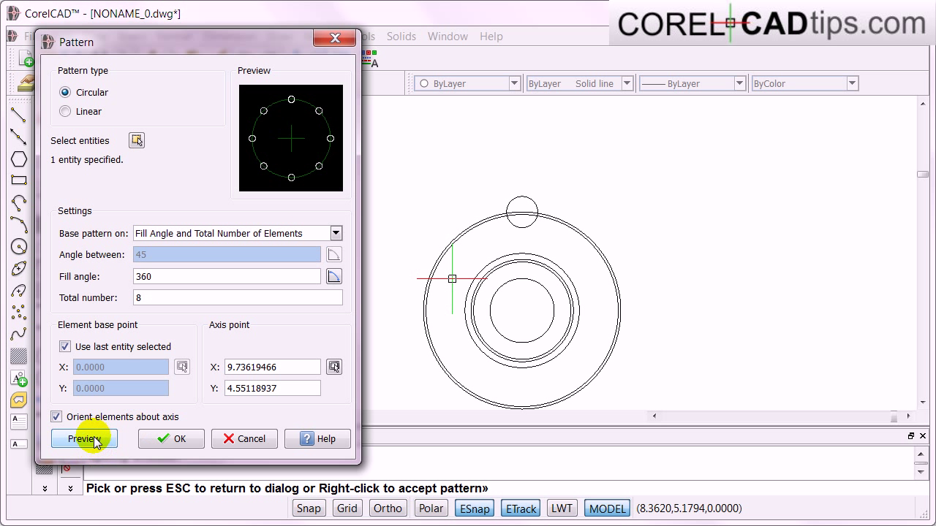
left_click(167, 440)
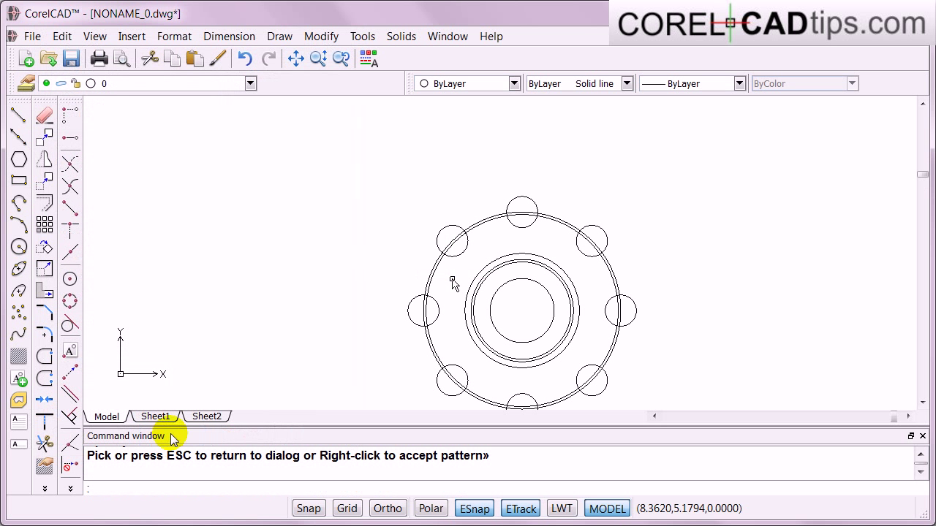
Step: Trim the double ring inside the upper-left, left, lower-left and top small circles, using all entities as cutting edges
left_click(922, 180)
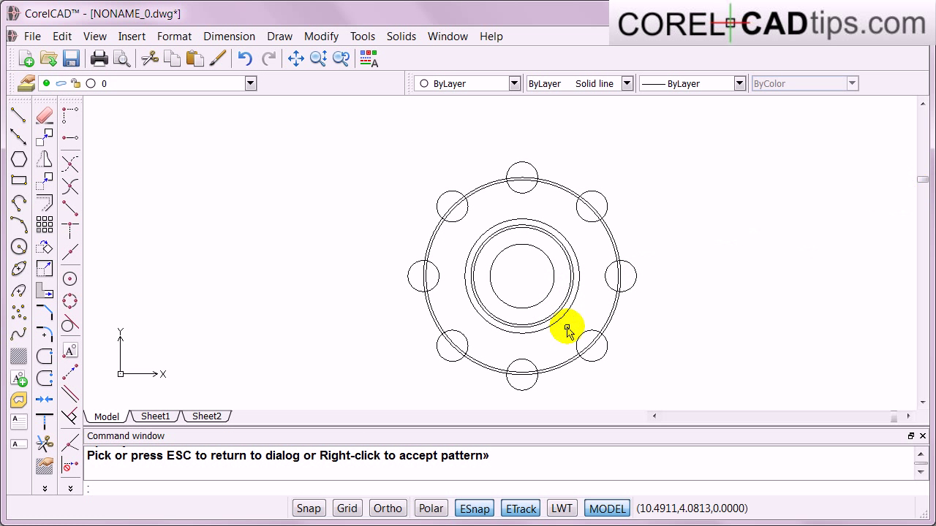
scroll(599, 340, "up", 1)
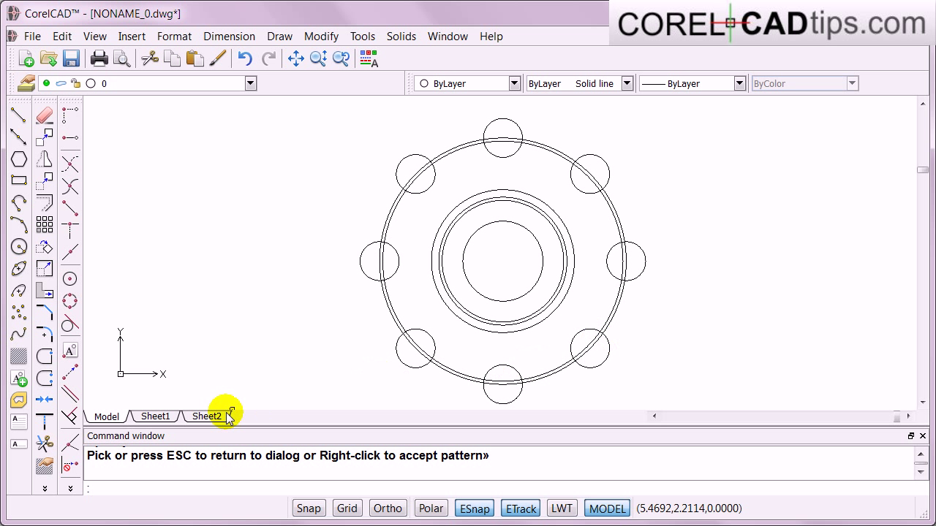
left_click(41, 444)
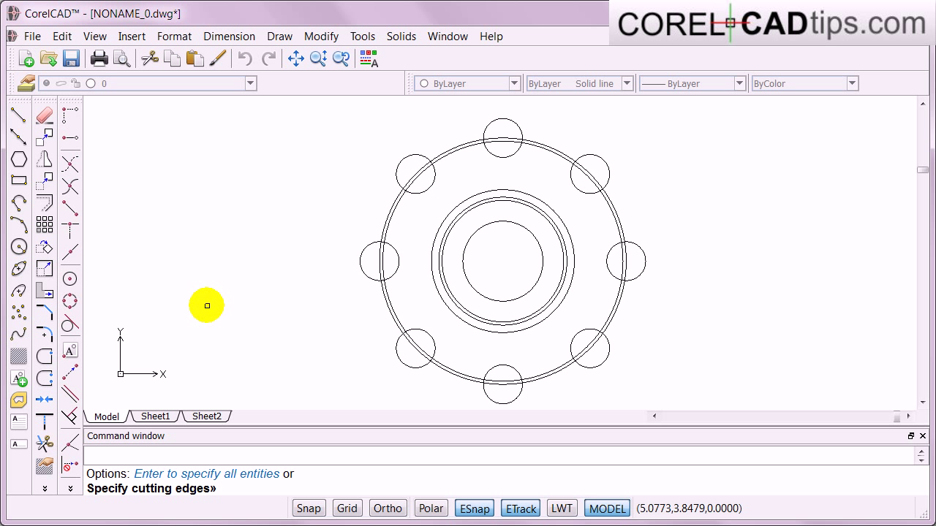
key("Return")
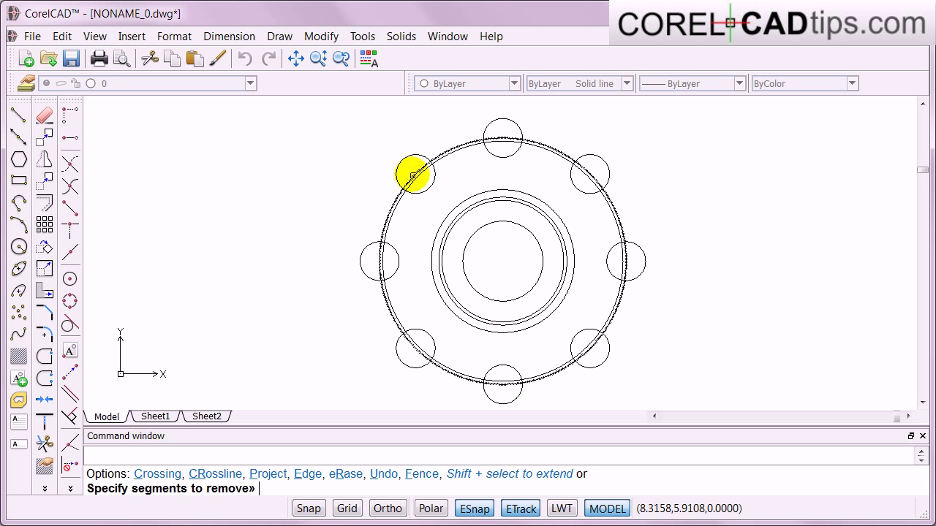
left_click(415, 174)
left_click(416, 173)
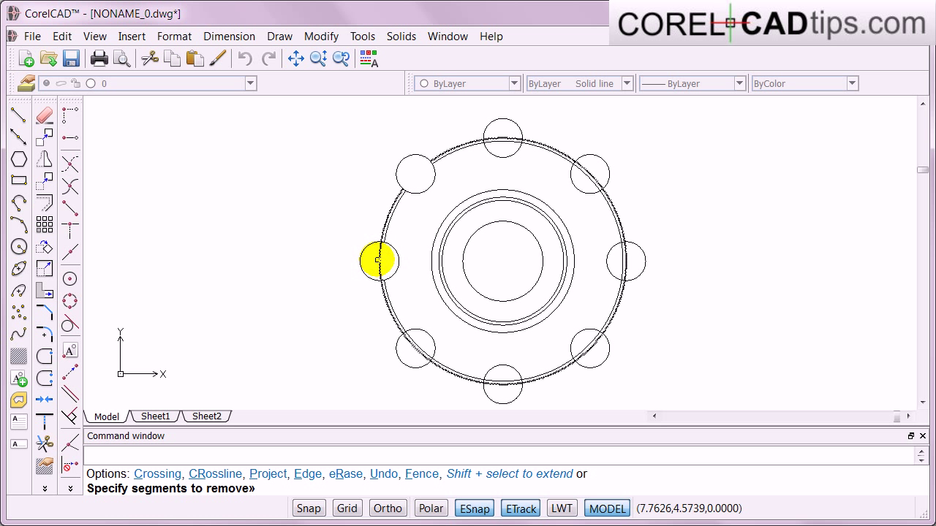
left_click(376, 259)
left_click(411, 347)
left_click(414, 342)
left_click(502, 135)
left_click(504, 139)
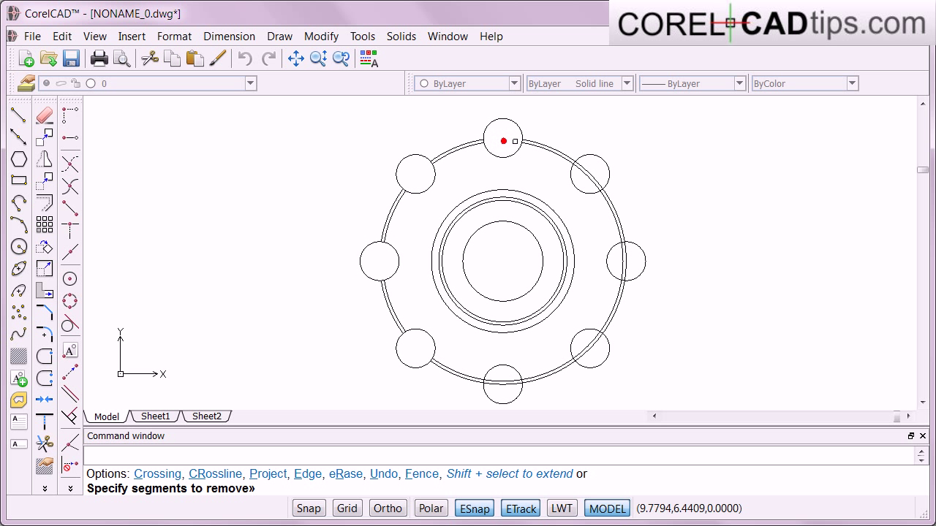
Step: Trim the double ring inside the upper-right, right, lower-right and bottom small circles, and end the trim
left_click(576, 175)
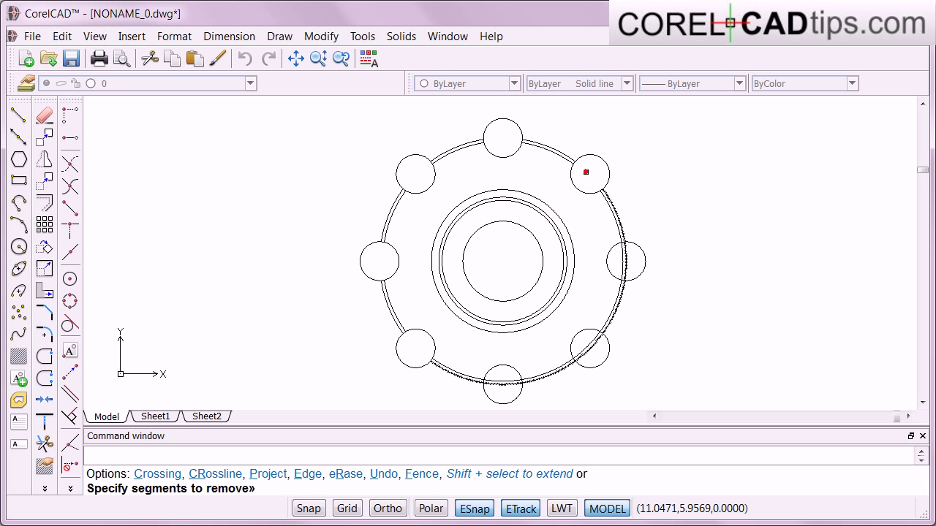
left_click(628, 263)
left_click(628, 264)
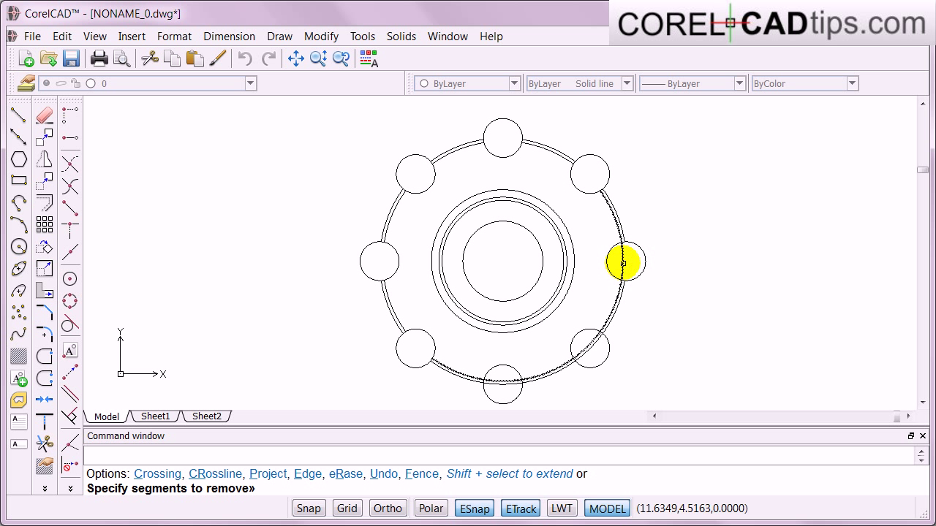
left_click(585, 347)
left_click(520, 384)
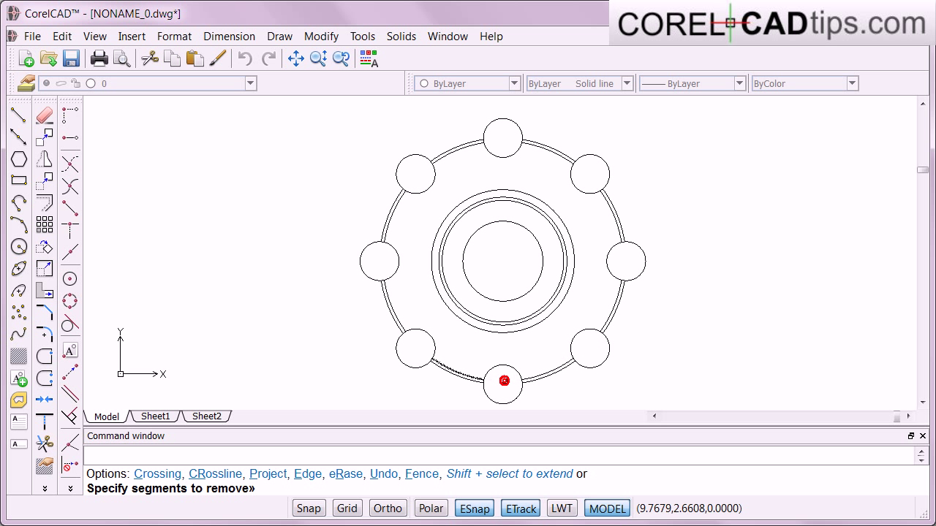
scroll(468, 299, "down", 1)
scroll(535, 264, "up", 1)
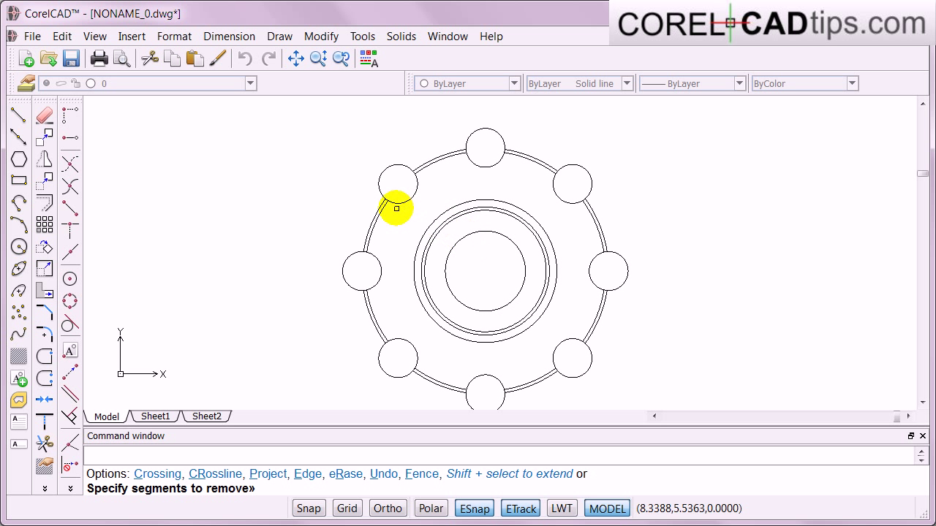
left_click(529, 215)
scroll(491, 277, "up", 1)
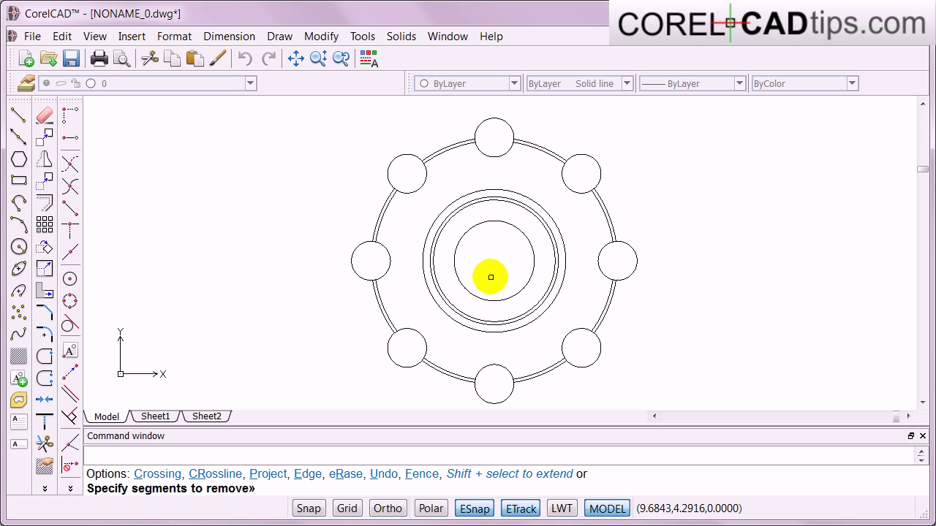
key("Escape")
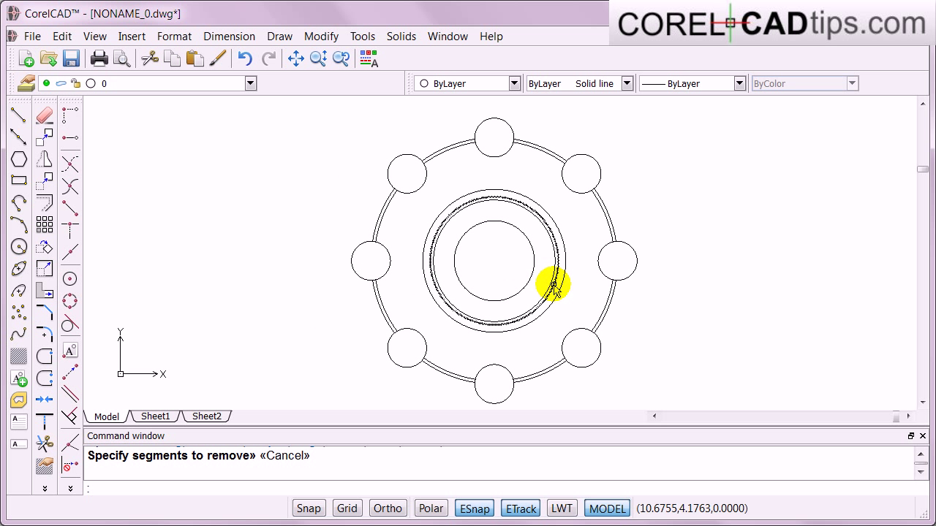
Step: Draw a large circle of about 4.74 radius around the whole figure from the shared centre
scroll(553, 288, "down", 5)
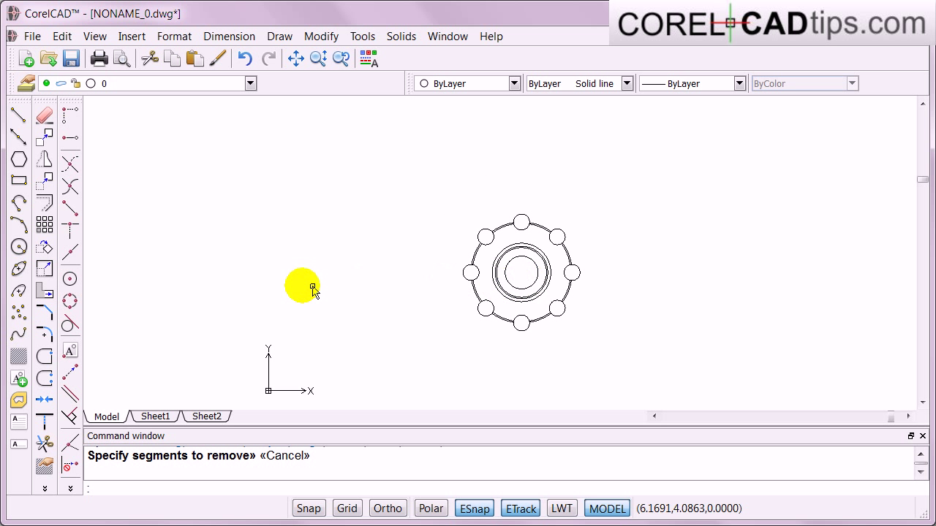
left_click(19, 248)
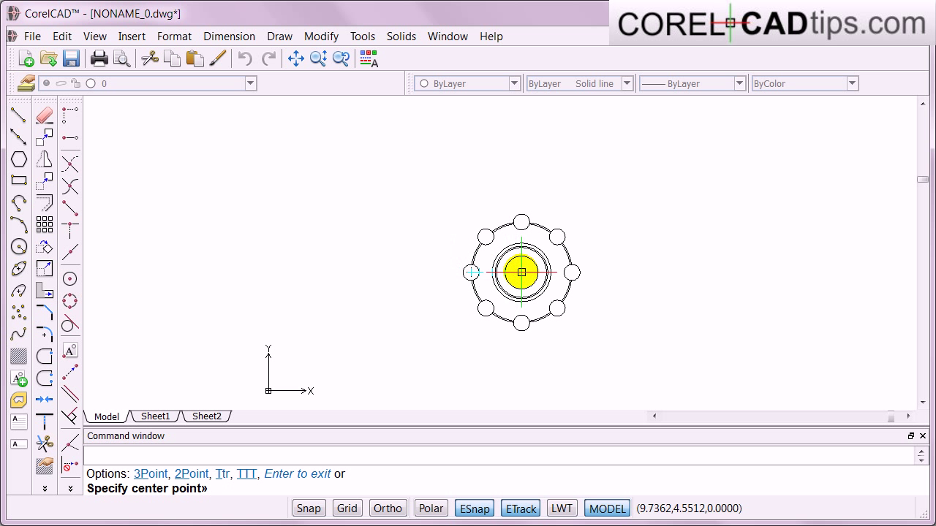
left_click(522, 273)
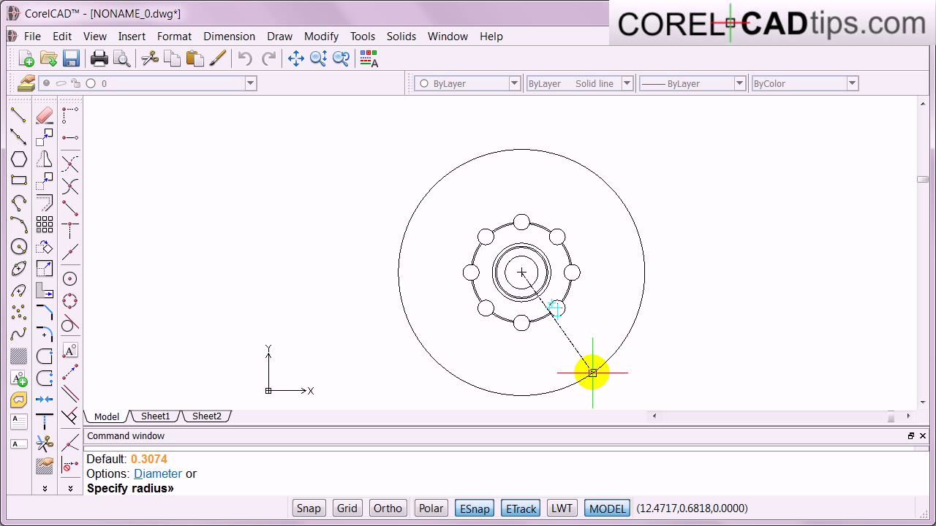
left_click(592, 373)
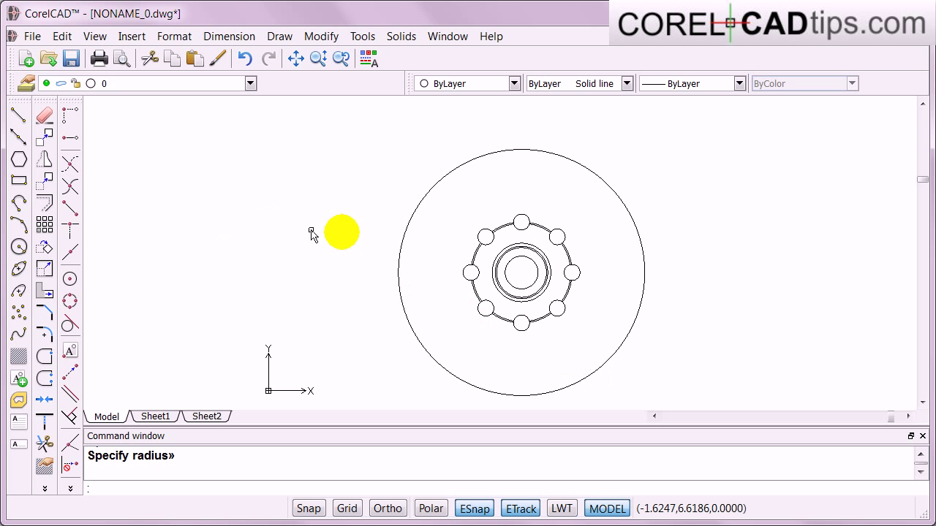
Step: Draw a second concentric circle just outside the ring of small circles, within the large circle
left_click(18, 247)
left_click(521, 272)
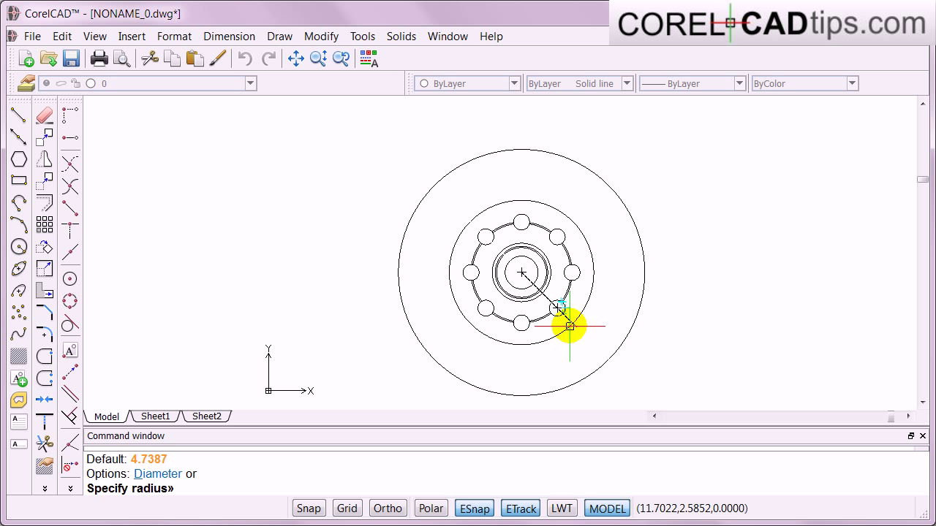
left_click(570, 328)
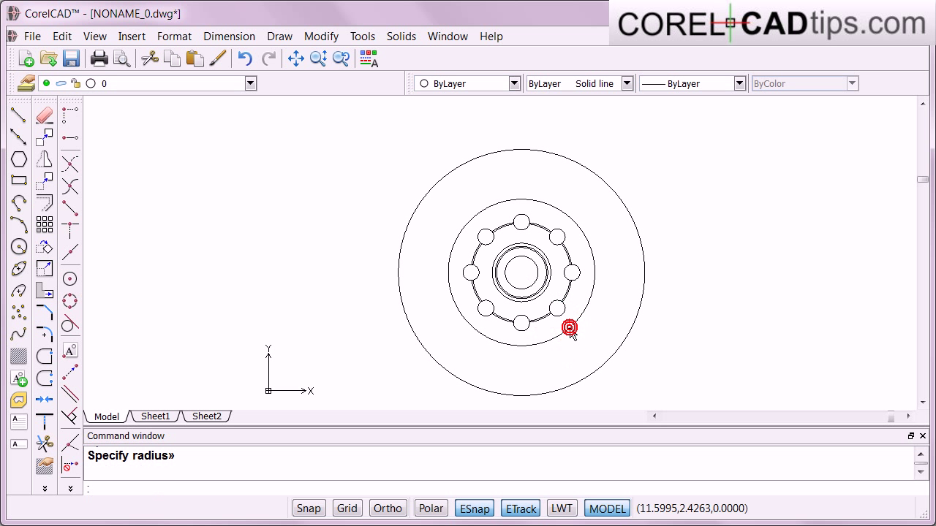
Step: Enlarge the outermost circle by stretching its left quadrant point outward
left_click(591, 171)
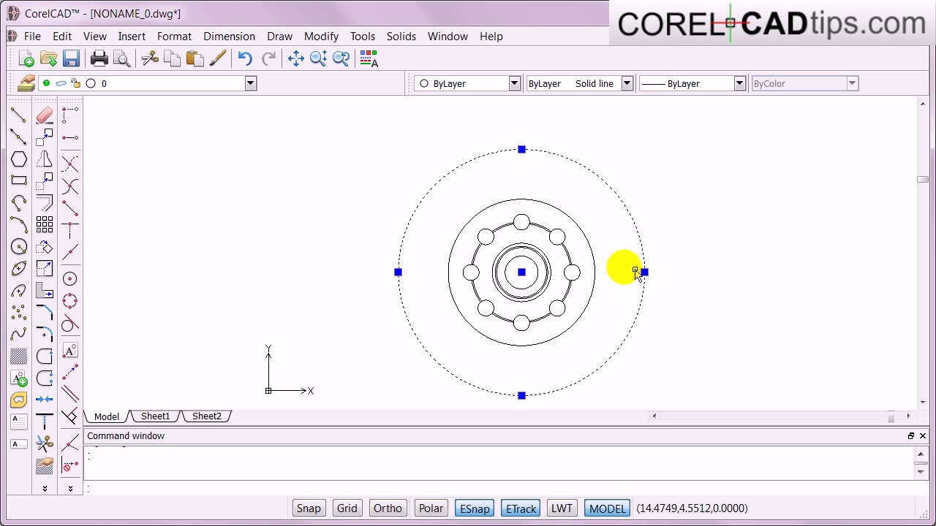
left_click(398, 272)
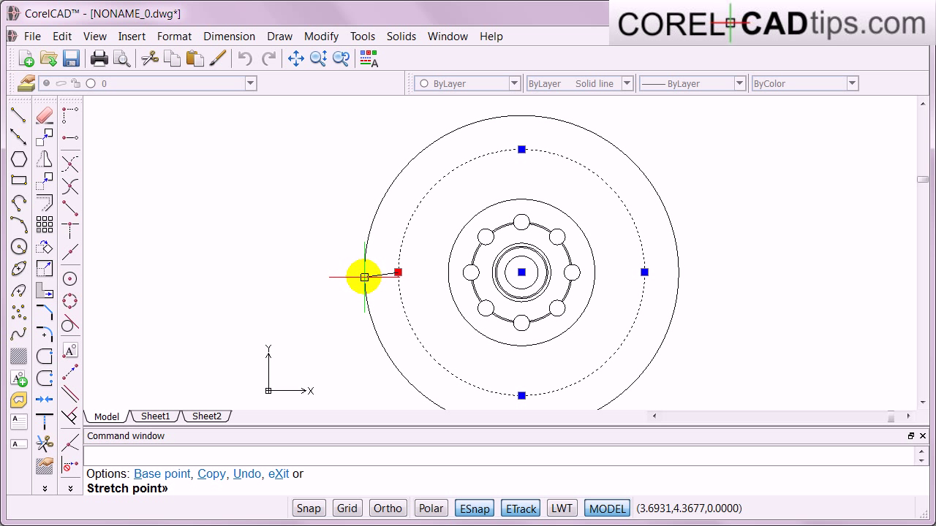
left_click(365, 278)
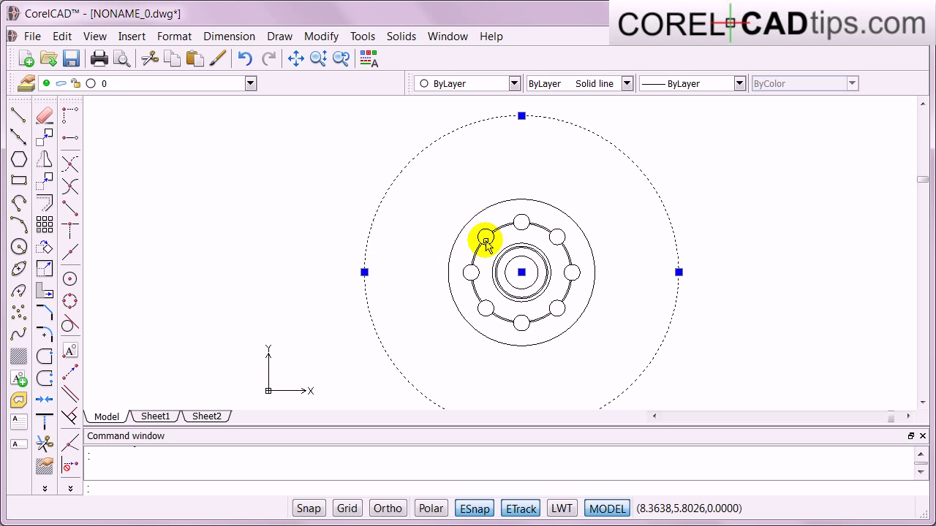
Step: Draw a vertical infinite line through the shared centre of the concentric circles
scroll(636, 209, "down", 1)
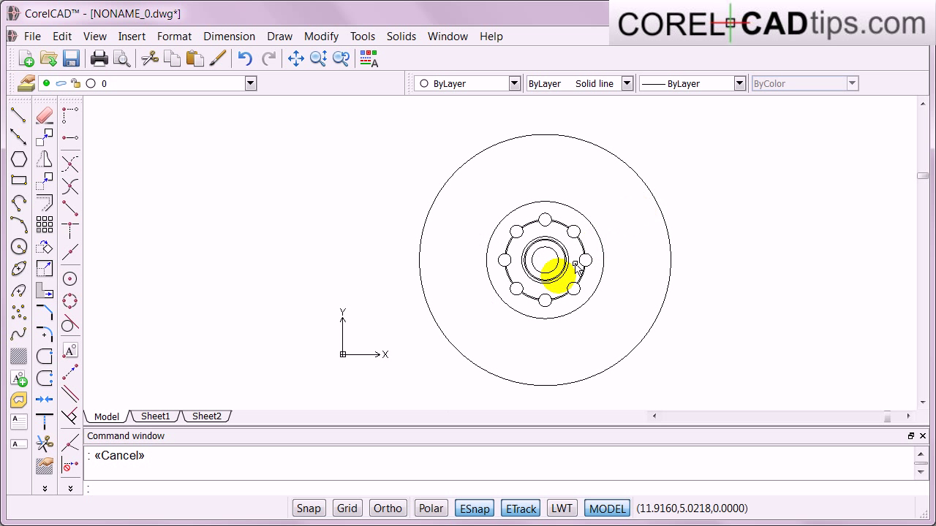
scroll(721, 261, "up", 1)
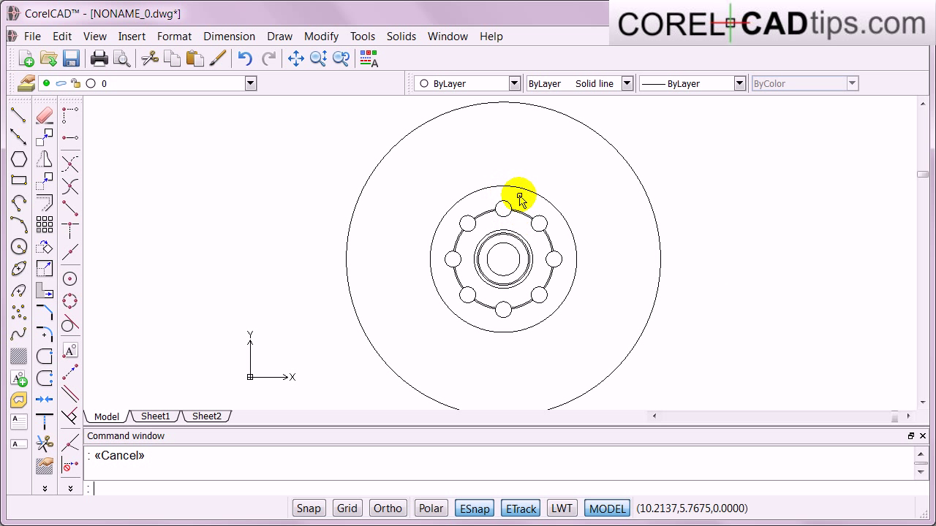
scroll(518, 126, "up", 1)
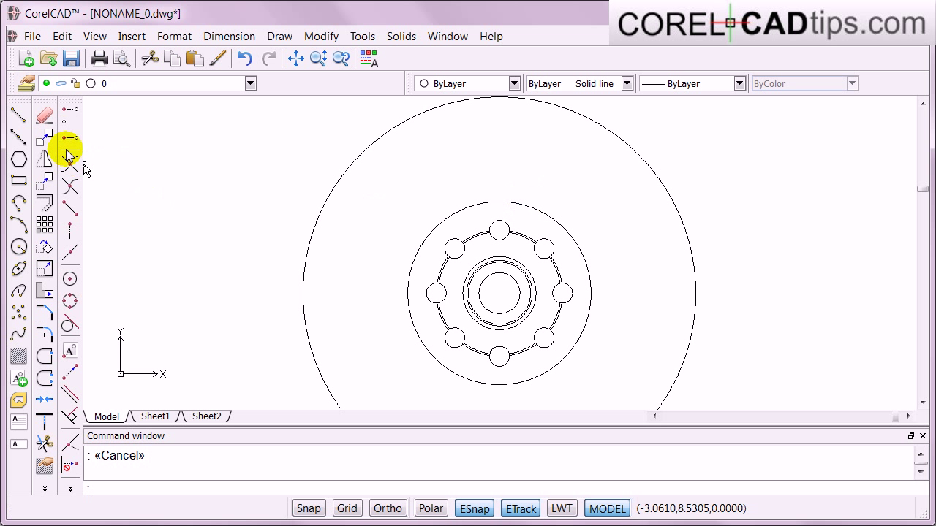
left_click(18, 139)
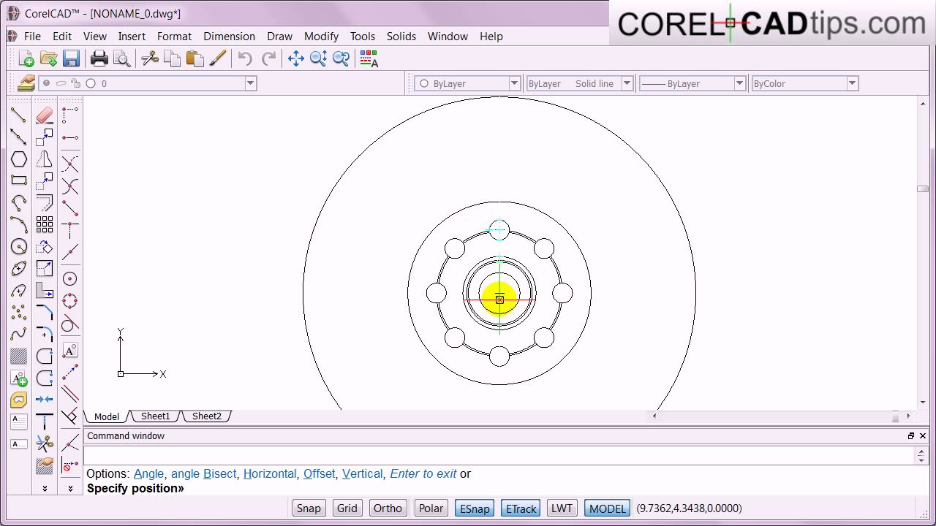
left_click(499, 293)
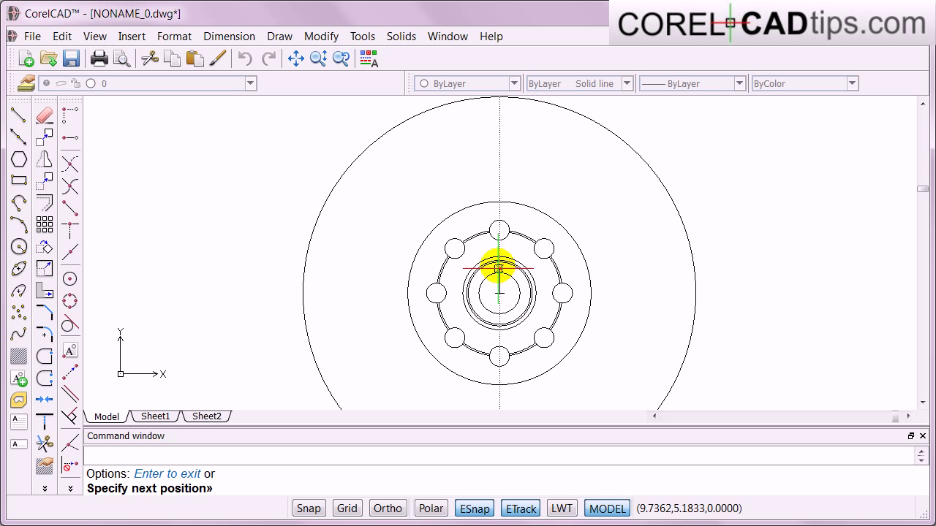
left_click(500, 165)
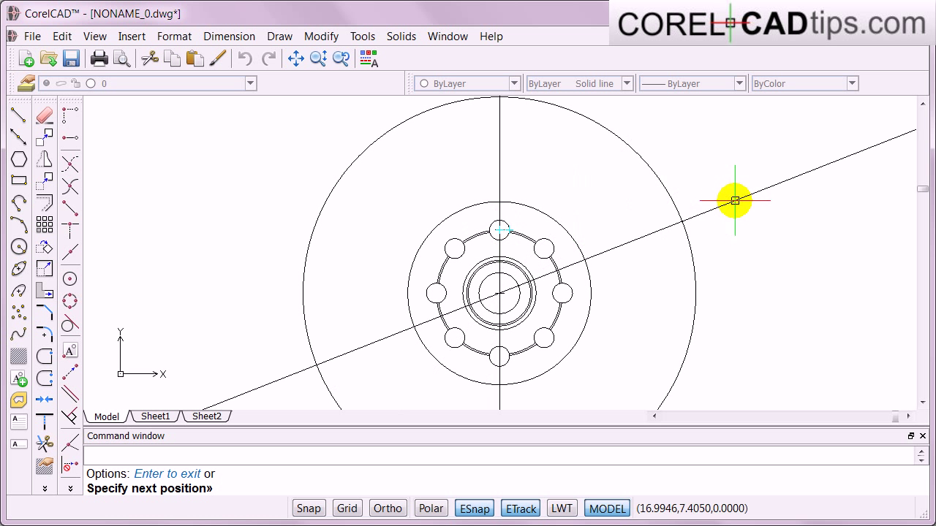
key("Escape")
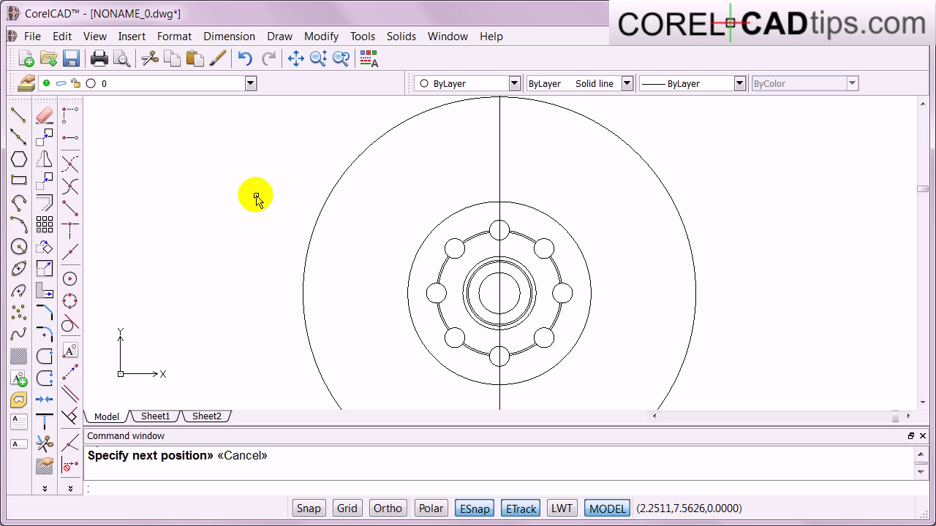
Step: Examine how far the vertical infinite line extends beyond the circles, and inspect the whole figure up close again
scroll(255, 196, "down", 5)
scroll(209, 201, "down", 3)
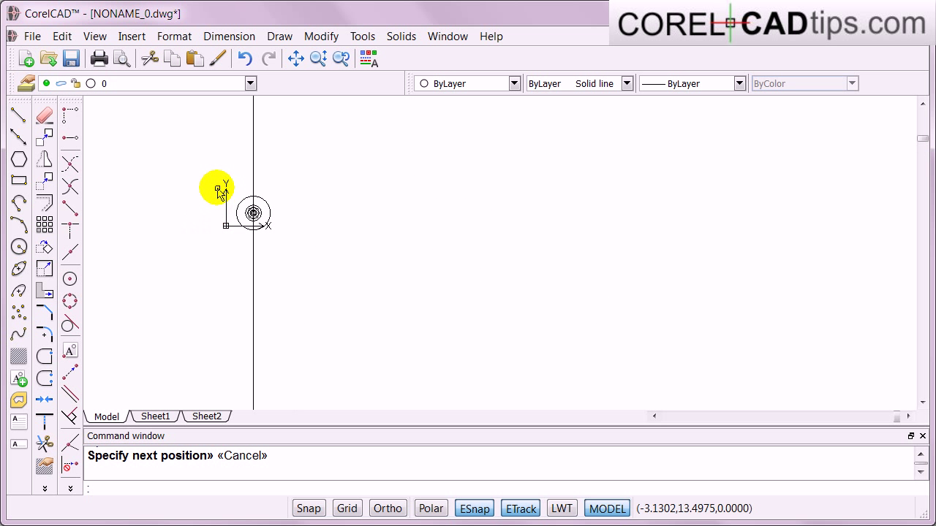
scroll(190, 192, "up", 3)
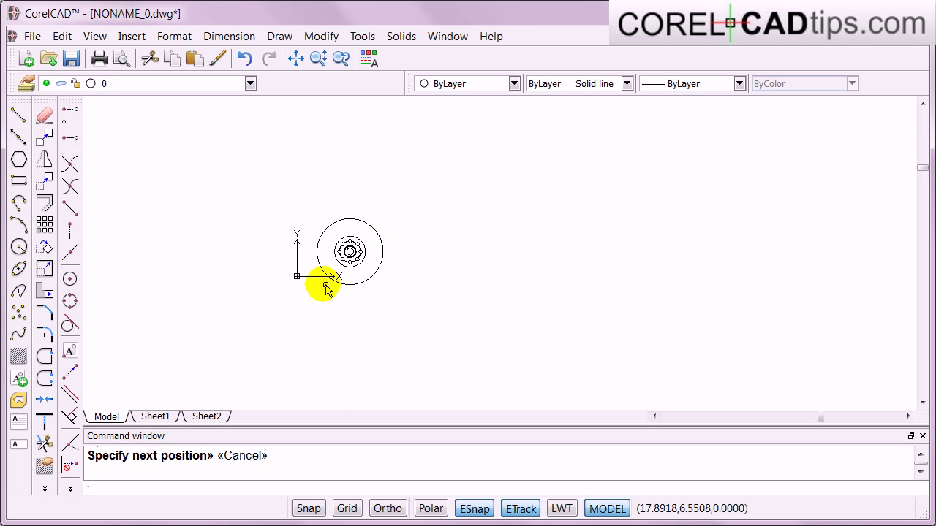
scroll(319, 282, "up", 3)
scroll(324, 271, "up", 3)
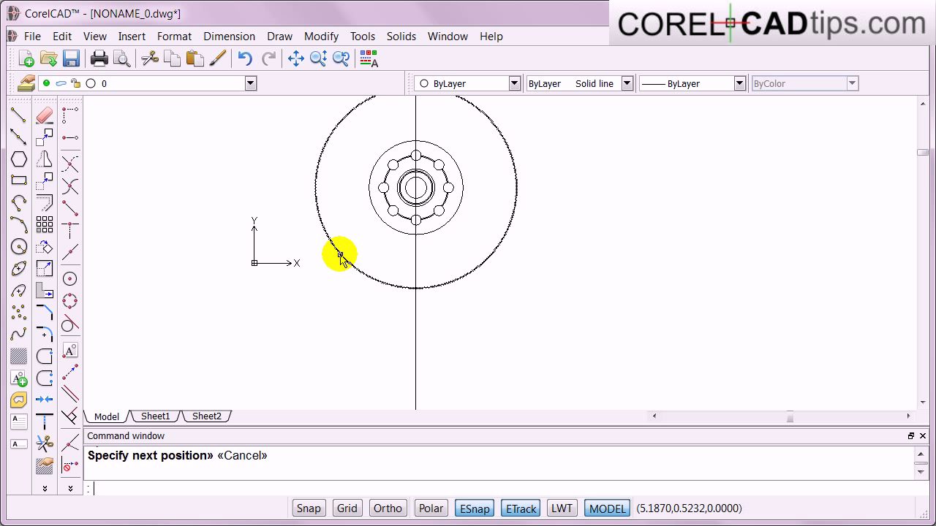
left_click(923, 105)
scroll(387, 345, "up", 2)
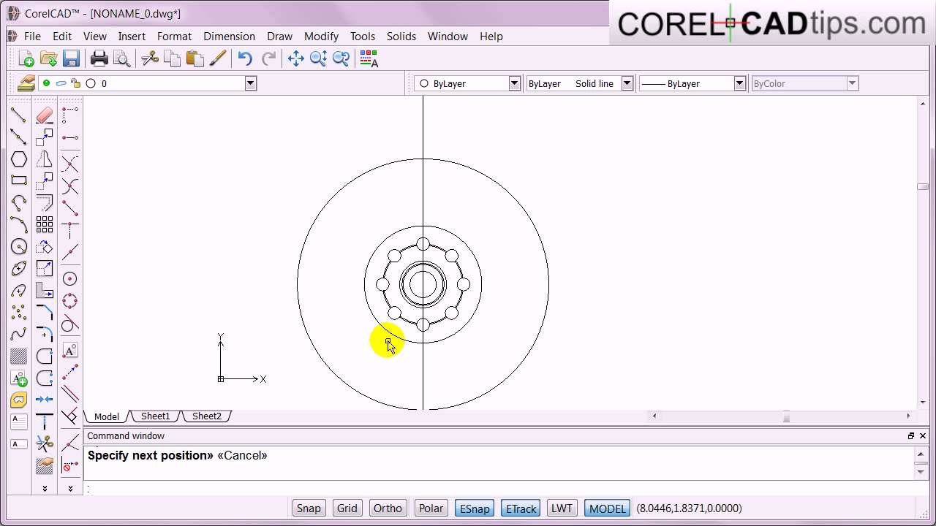
scroll(388, 349, "up", 1)
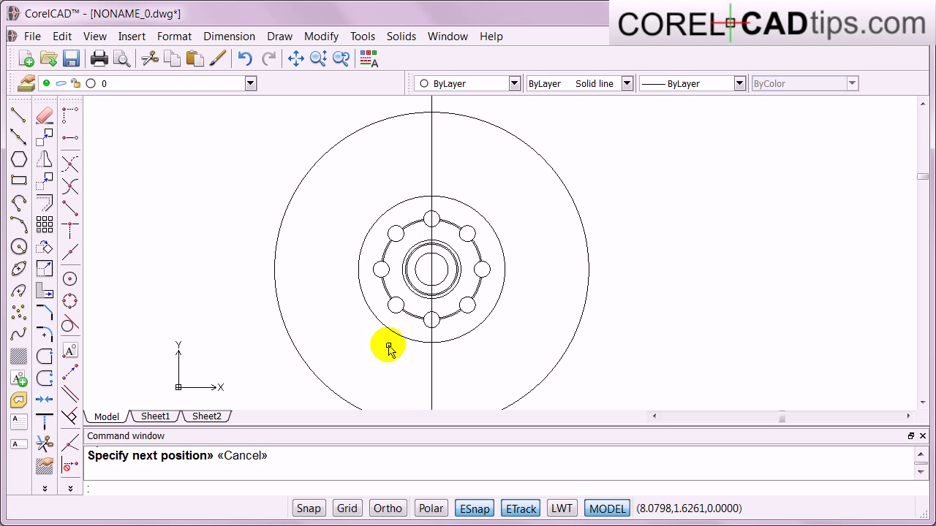
left_click(923, 183)
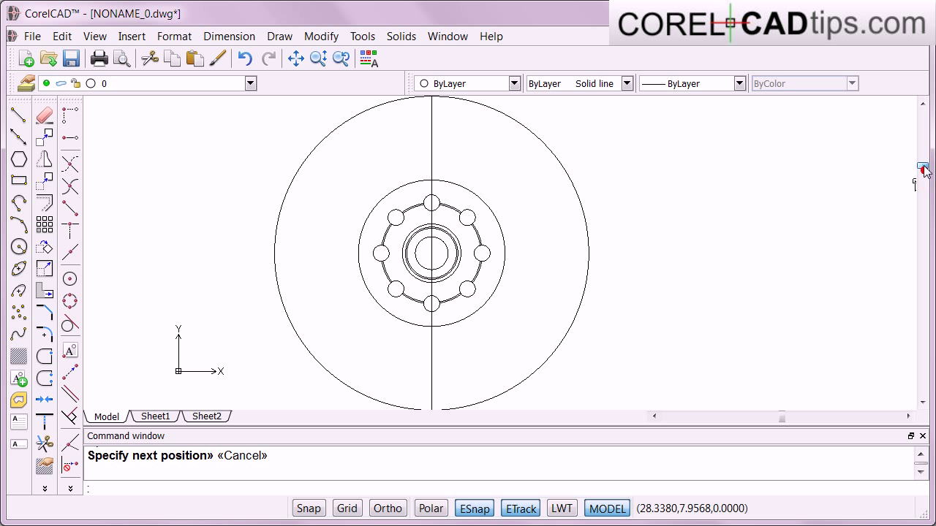
scroll(411, 139, "up", 1)
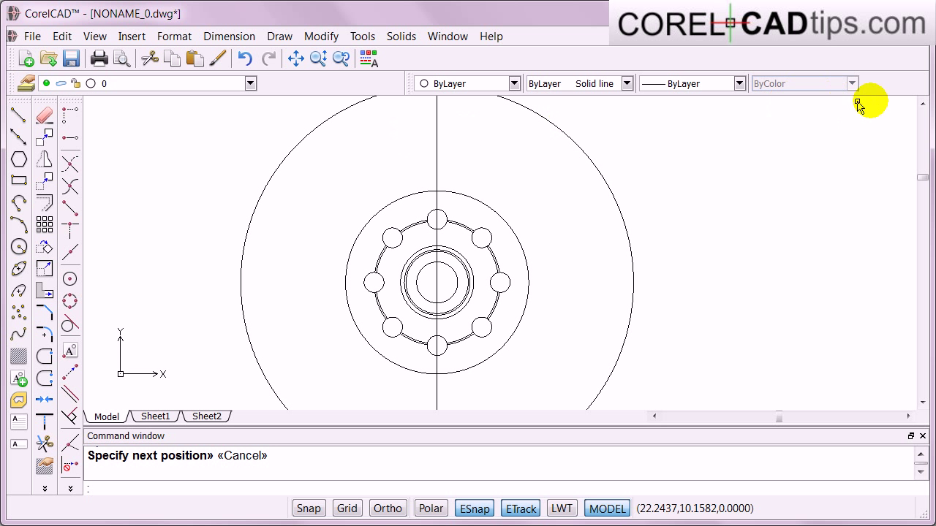
Step: Draw a small circle centred where the vertical line crosses the top of the circle surrounding the hole ring
left_click(922, 104)
middle_click_drag(622, 182, 654, 266)
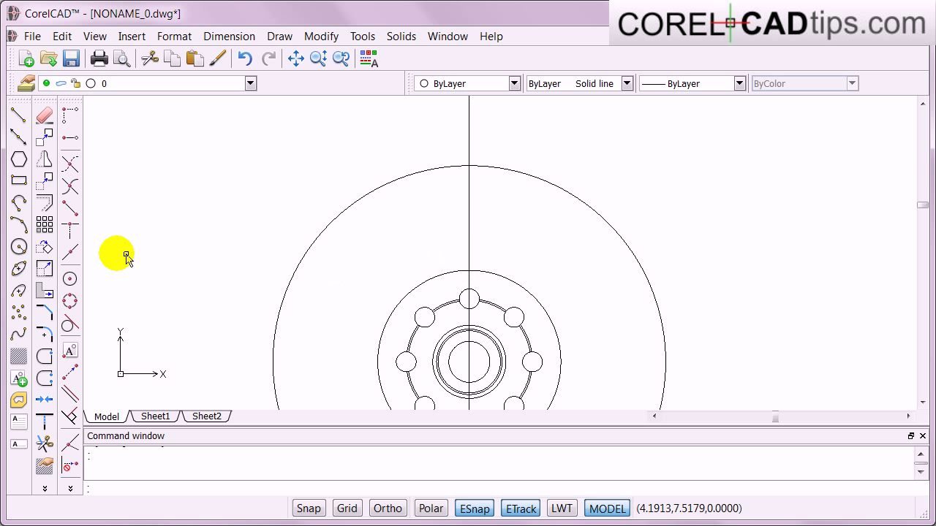
left_click(17, 247)
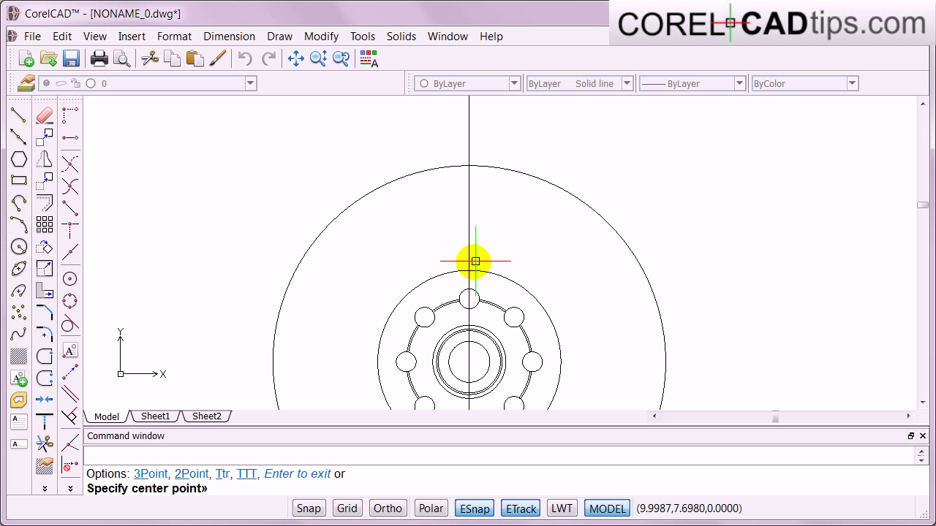
left_click(469, 271)
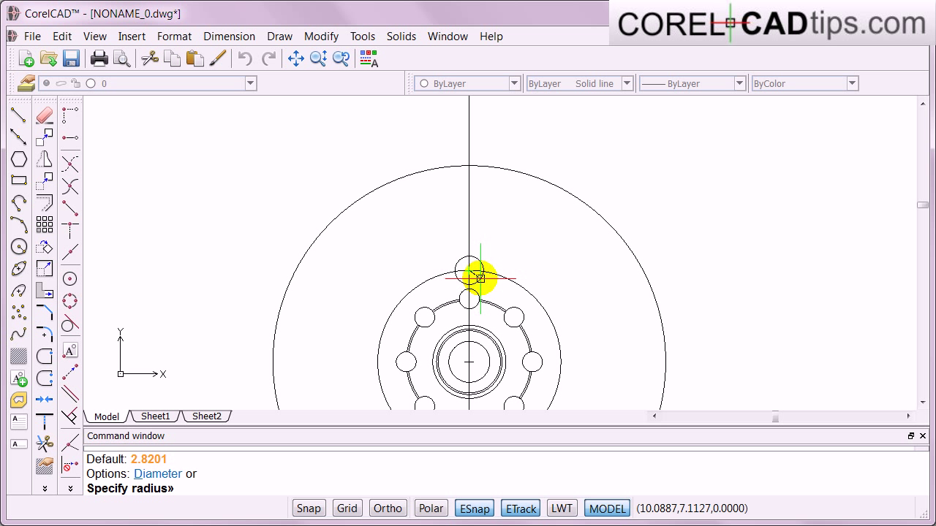
left_click(479, 279)
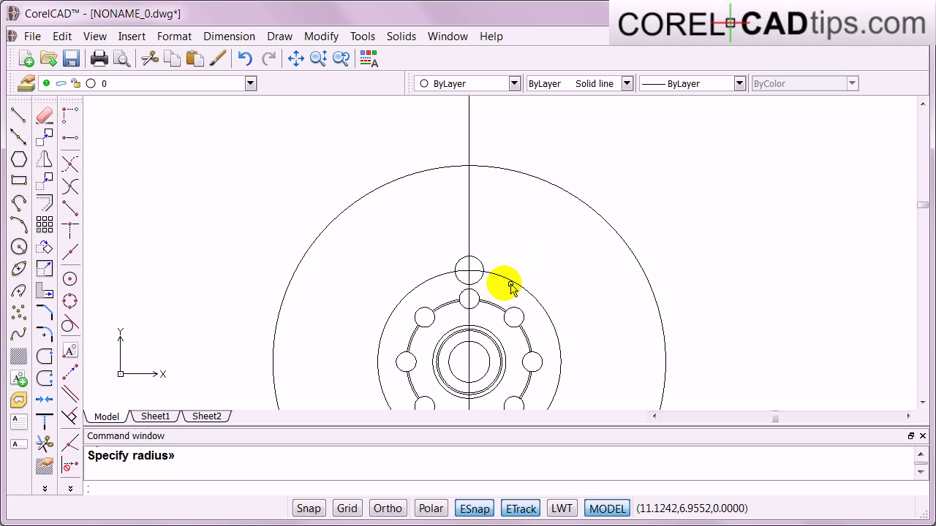
Step: Try to move the new small circle upward along the vertical line by its centre point
scroll(477, 288, "up", 2)
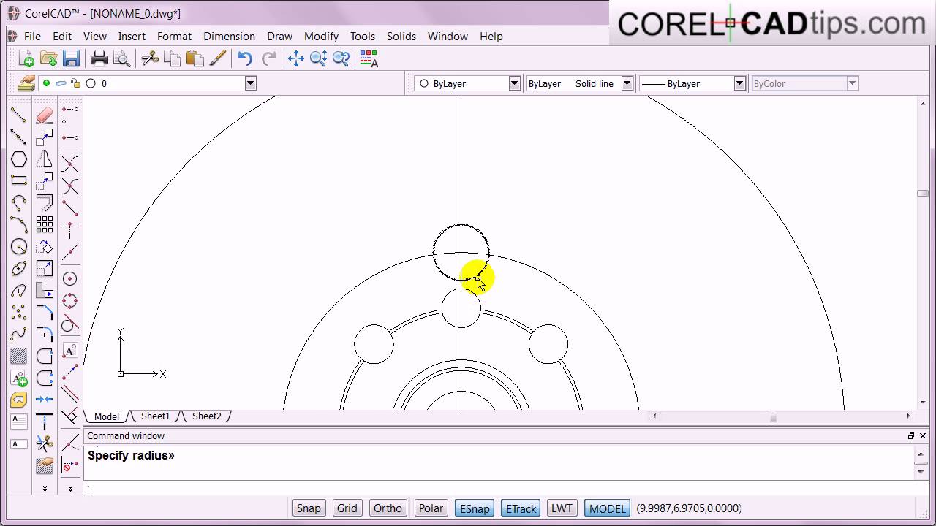
left_click(479, 280)
left_click(460, 253)
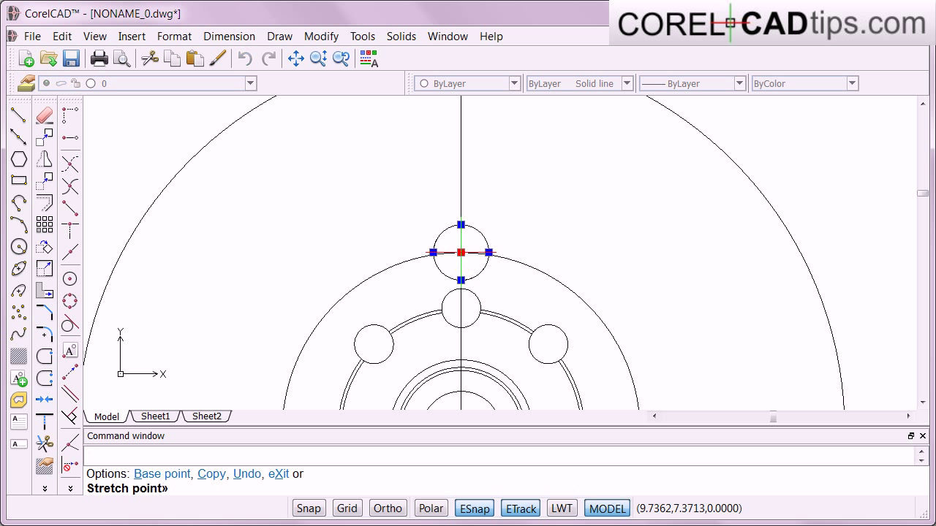
key("Escape")
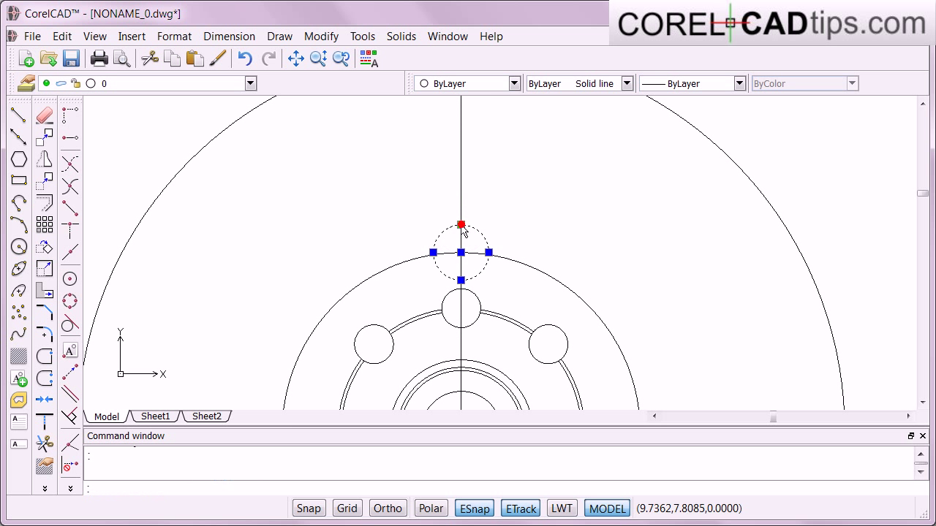
scroll(460, 210, "up", 3)
scroll(459, 263, "up", 1)
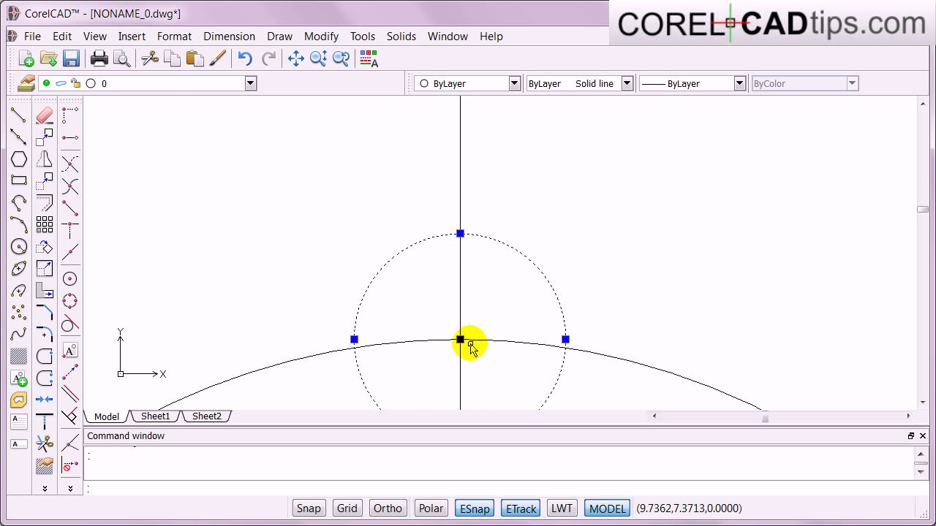
left_click(459, 339)
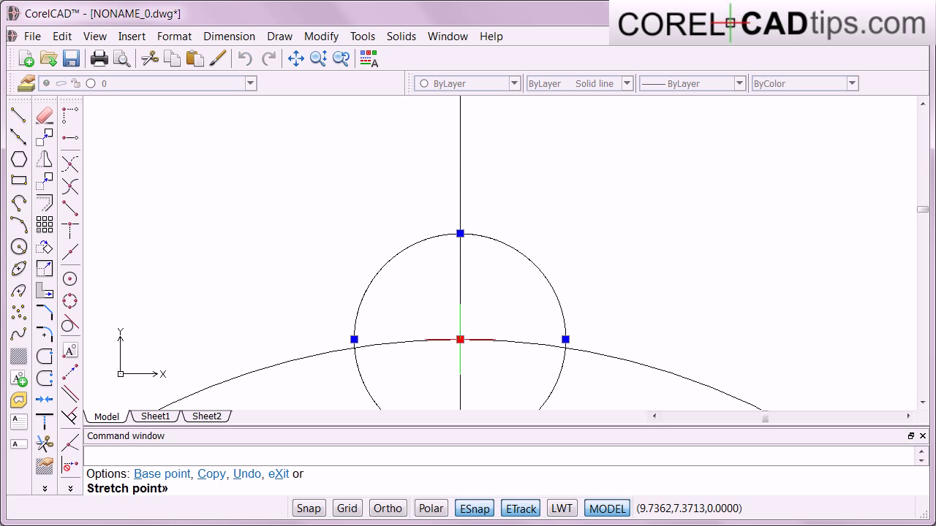
left_click(461, 218)
Step: Enlarge the circle around the hole ring by stretching its right quadrant point outward until it meets the new small circle's top
scroll(493, 234, "down", 5)
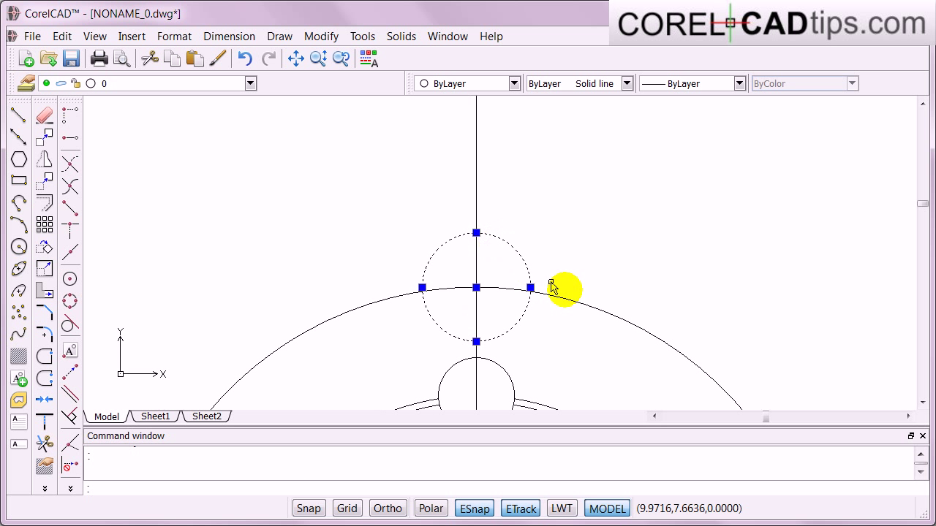
scroll(589, 311, "down", 1)
left_click(922, 228)
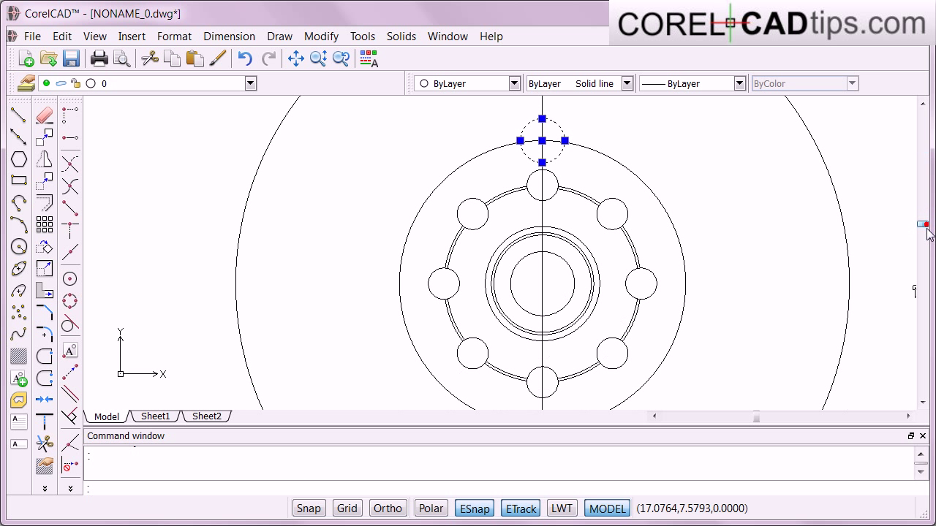
left_click(684, 265)
left_click(685, 281)
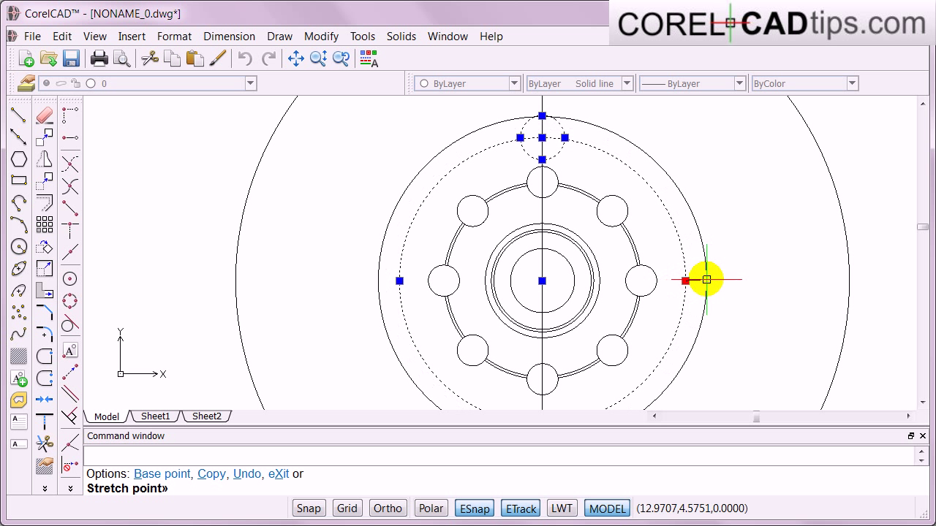
left_click(707, 280)
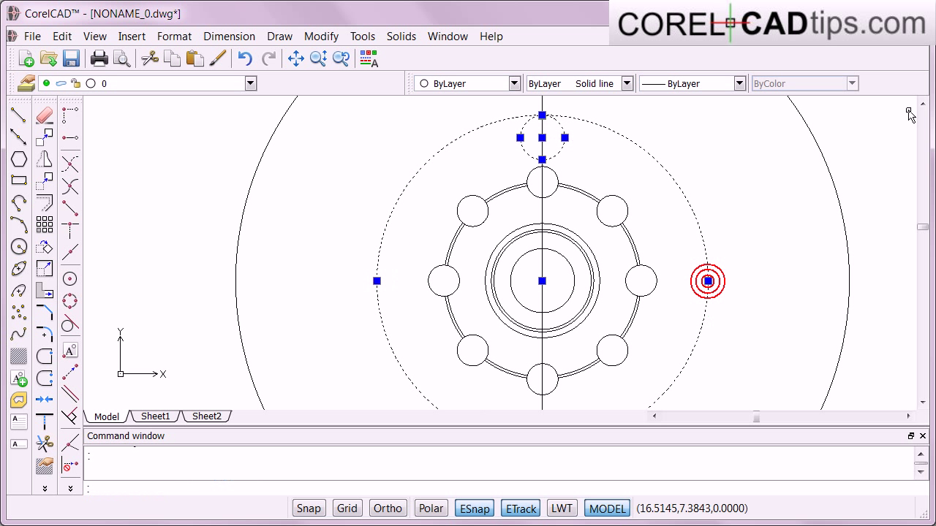
Step: Try to move the new small circle by its centre point onto the top quadrant of the enlarged circle
left_click(921, 103)
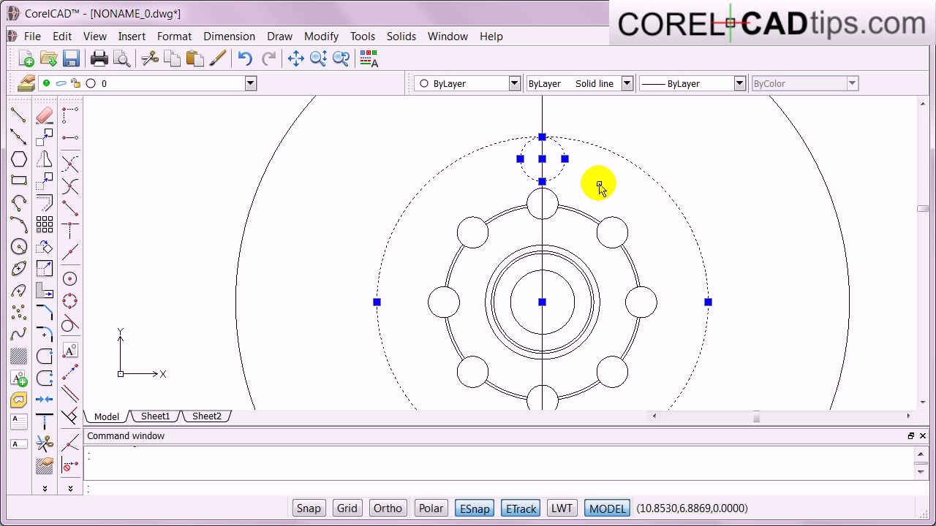
left_click(542, 159)
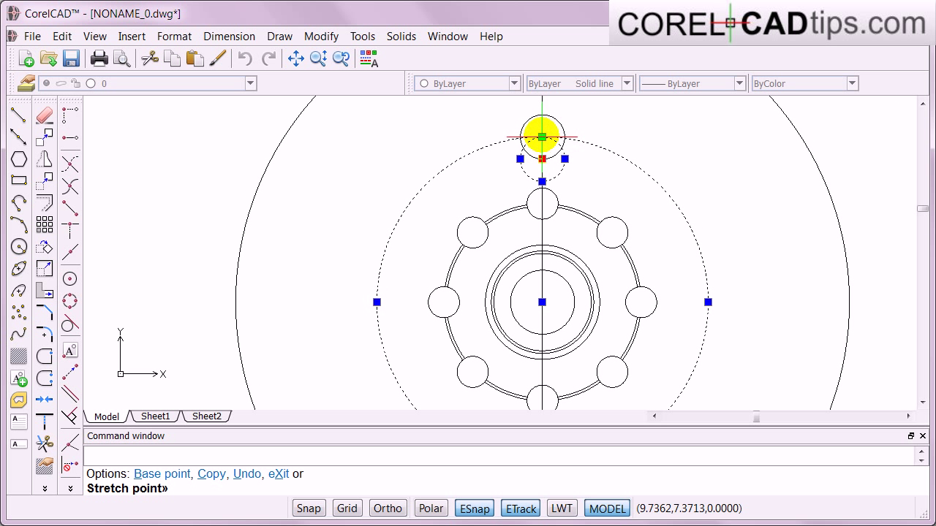
right_click(542, 137)
scroll(562, 147, "up", 1)
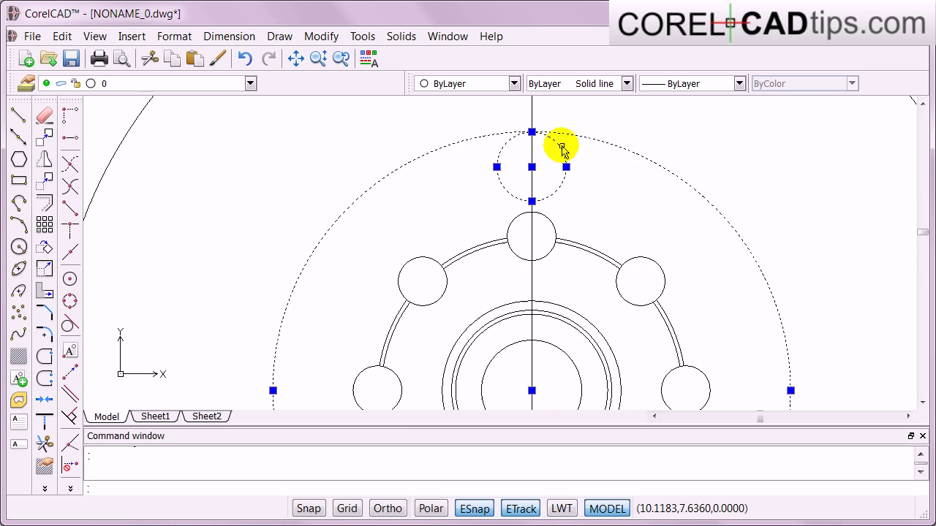
scroll(564, 155, "up", 1)
key("Escape")
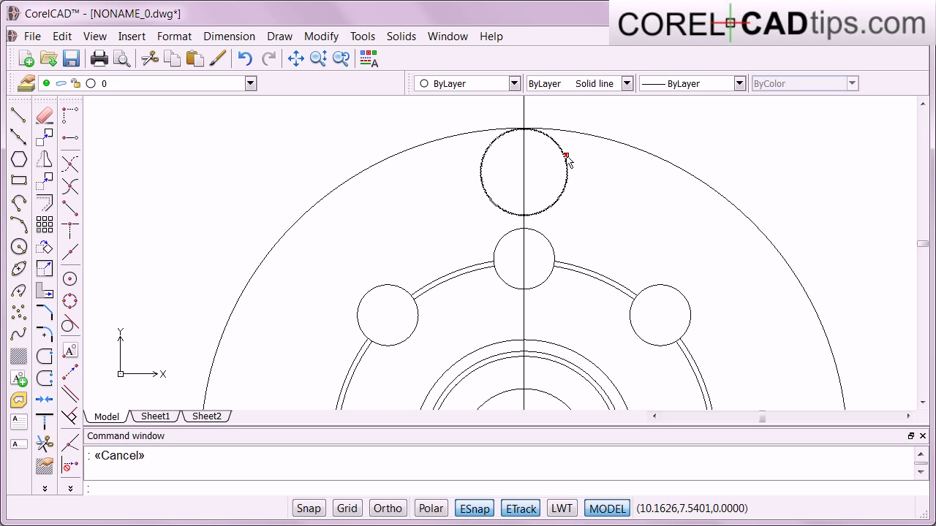
left_click(567, 156)
left_click(524, 172)
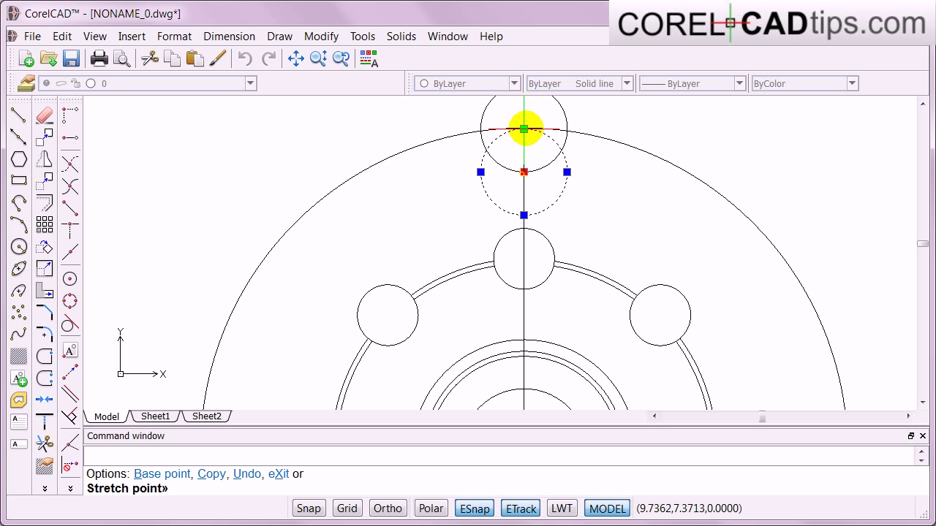
right_click(523, 129)
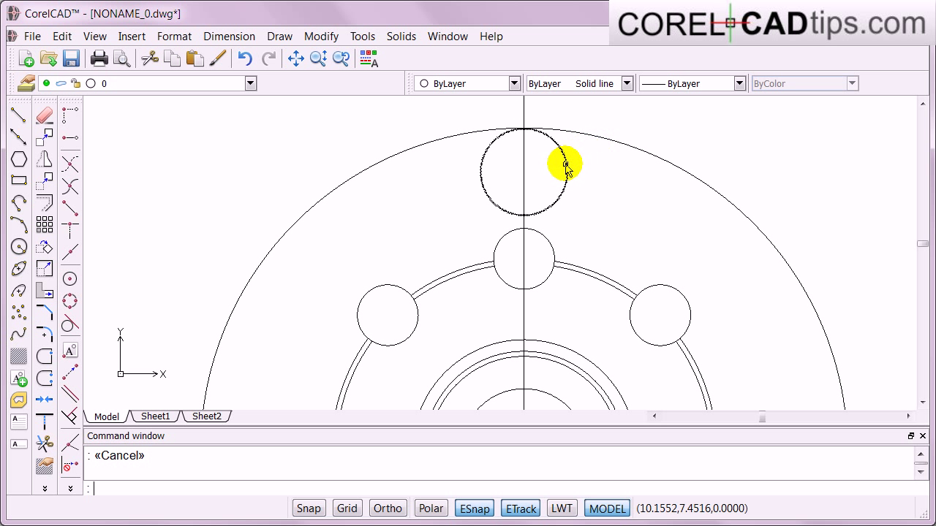
Step: Turn off ESnap and ETrack and start moving the new small circle by its centre point
left_click(567, 168)
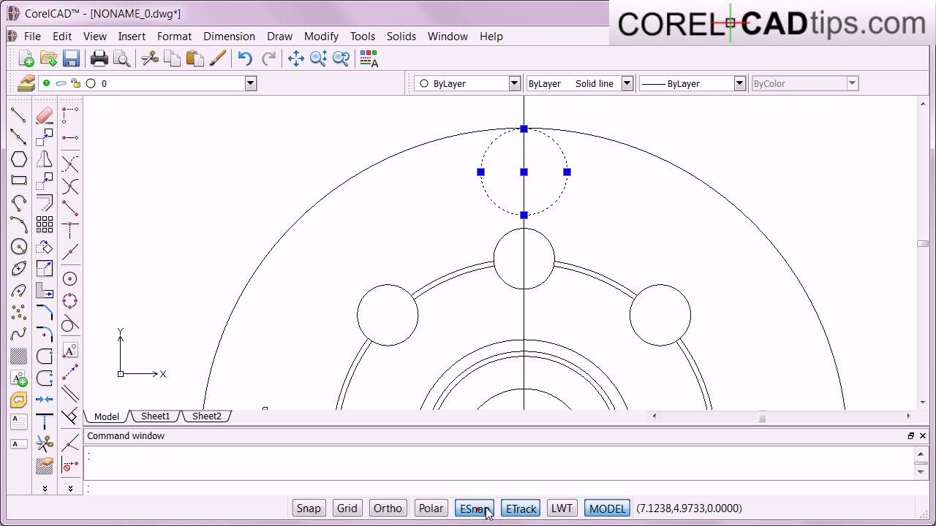
left_click(516, 510)
left_click(523, 172)
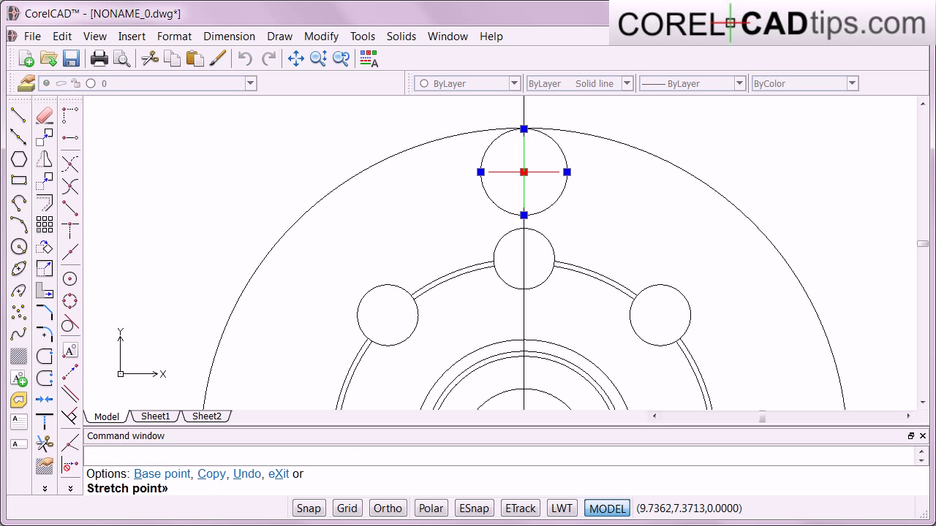